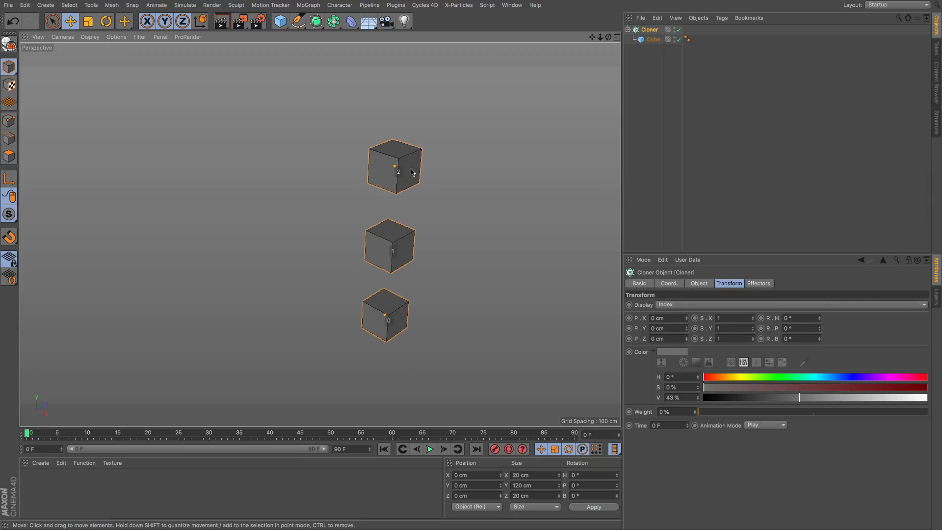
Add a Plane and set the Cloner to Object mode with the Plane as its distribution object.
drag(280, 21, 375, 57)
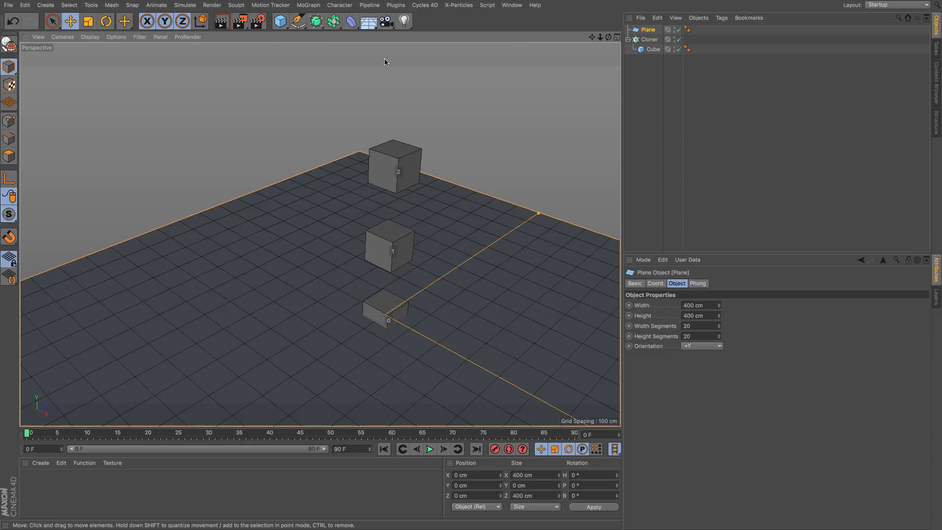
click(649, 39)
click(683, 305)
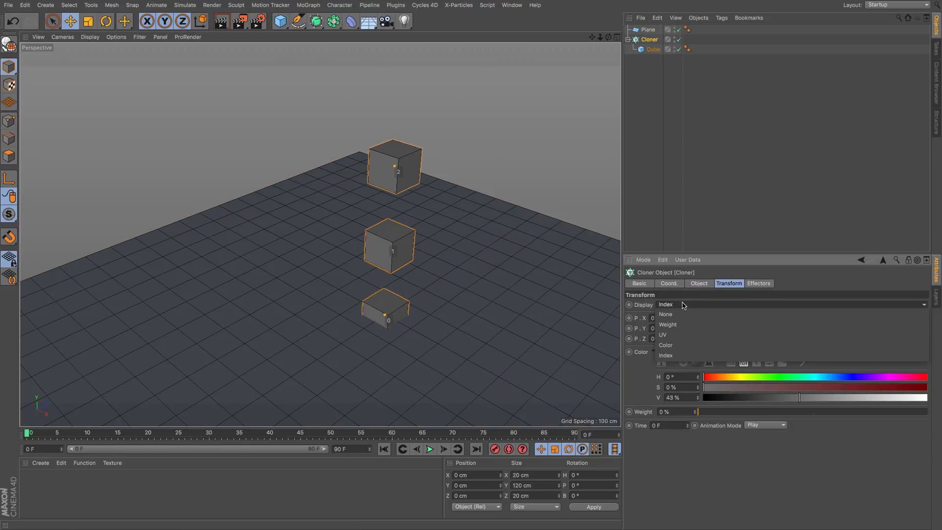
click(697, 283)
click(697, 283)
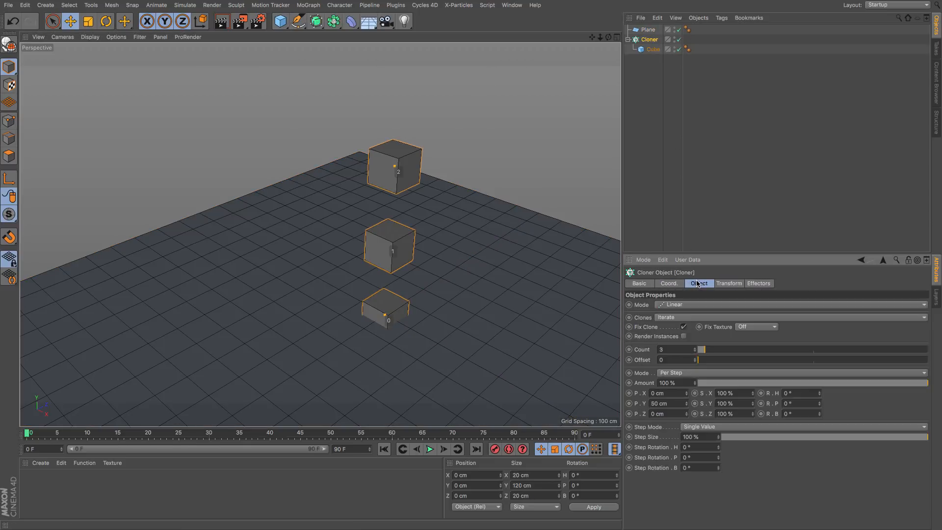
click(681, 305)
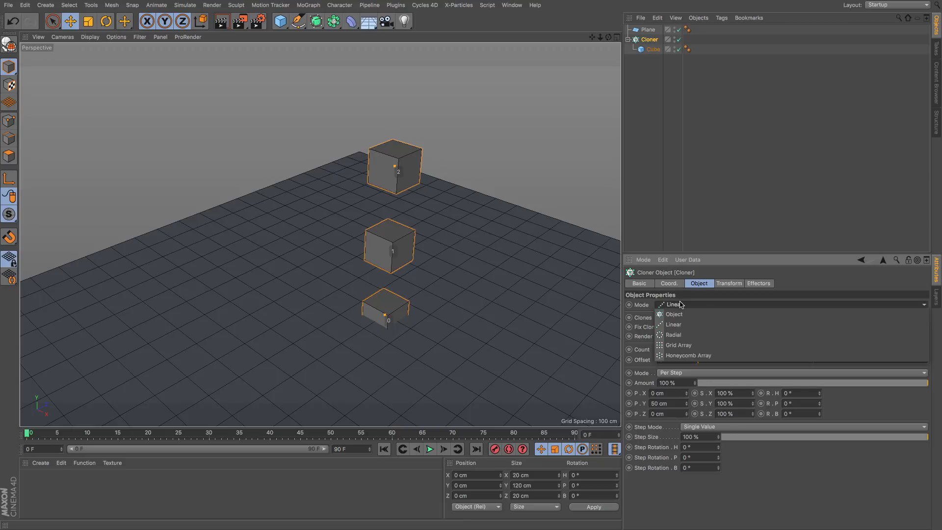
click(681, 316)
drag(648, 29, 700, 349)
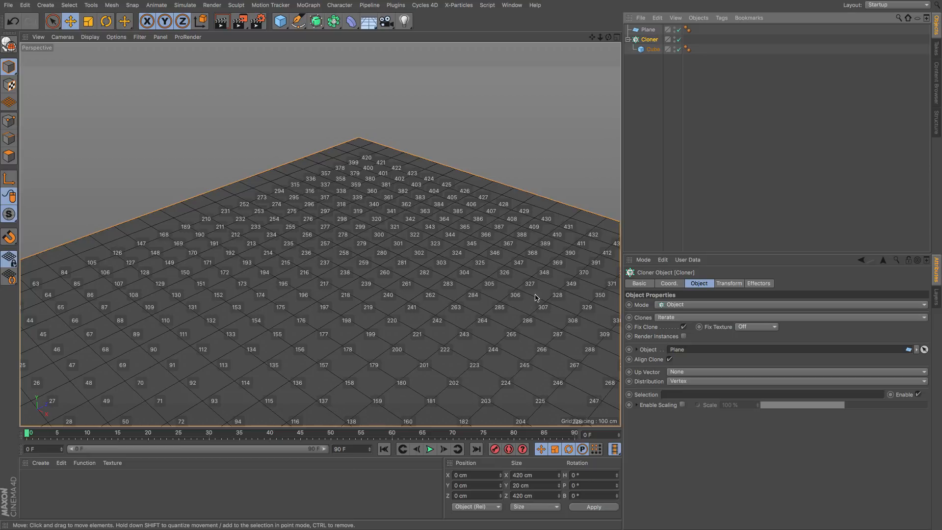
Temporarily disable the Cloner and examine how its index numbers are laid out across the plane.
scroll(515, 302, down, 5)
scroll(521, 309, down, 2)
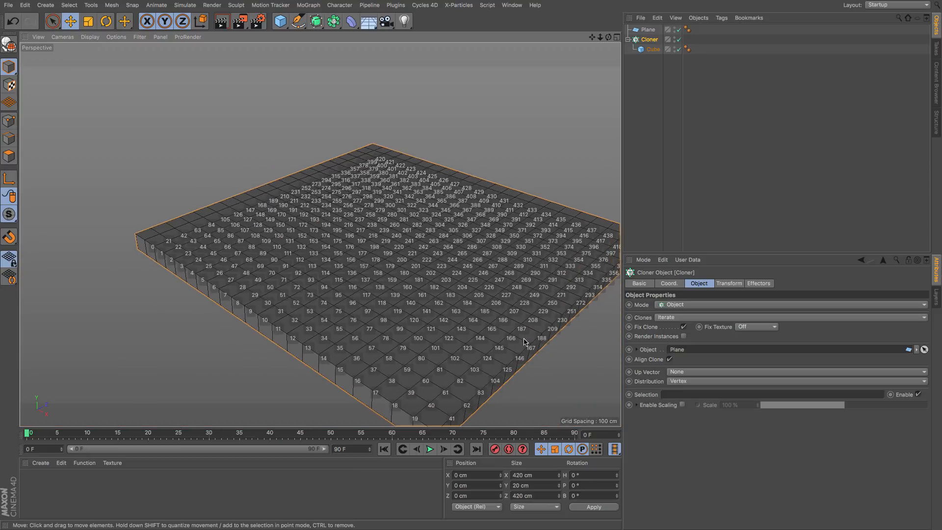
scroll(507, 308, down, 1)
mouse_move(504, 301)
alt+mouse_down()
mouse_move(489, 288)
mouse_move(412, 272)
mouse_move(254, 272)
alt+mouse_up()
scroll(467, 273, up, 3)
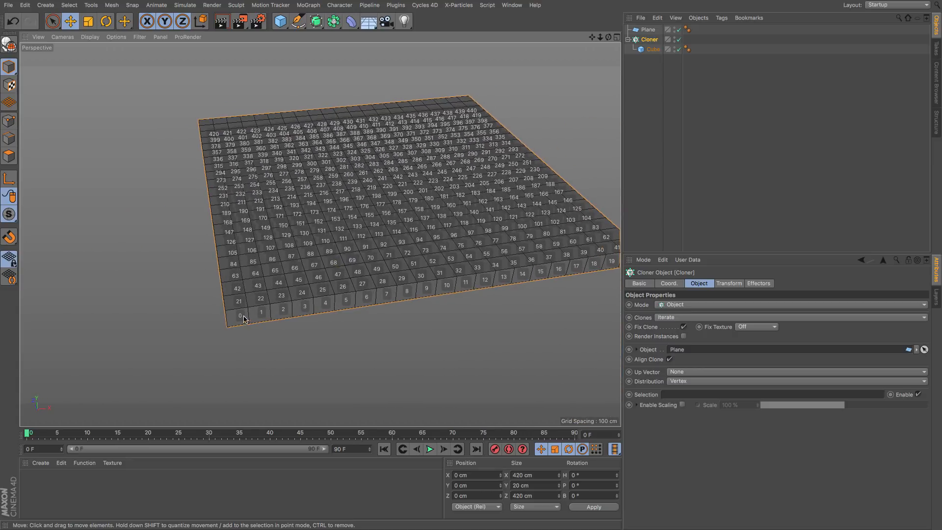
click(679, 39)
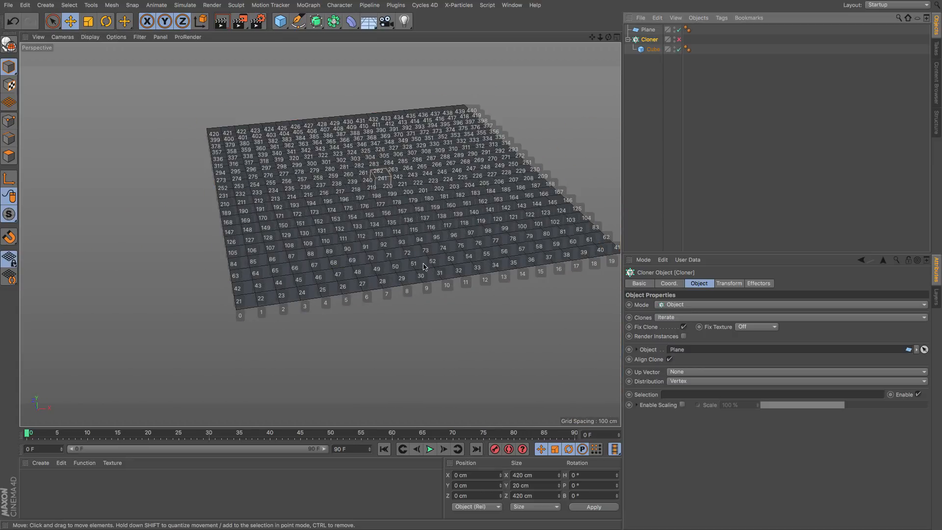
alt+drag(391, 268, 375, 304)
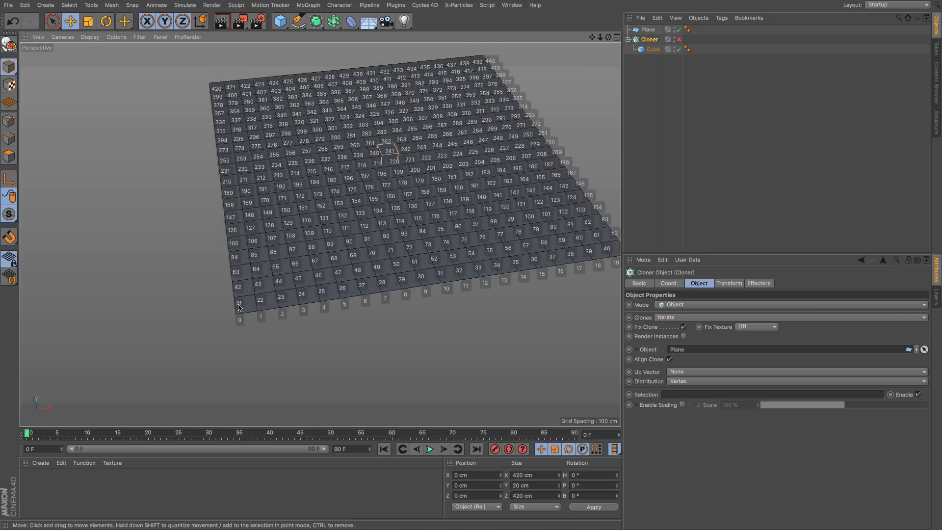
Set the Plane's width and height segments to 10 each and re-enable the Cloner.
click(646, 30)
double_click(698, 327)
text(10)
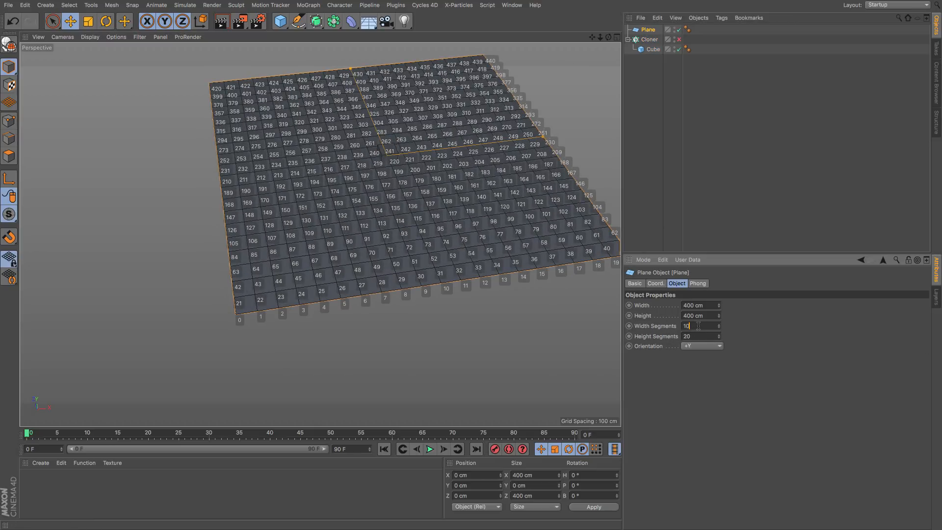
key(Tab)
text(10)
key(Return)
click(680, 39)
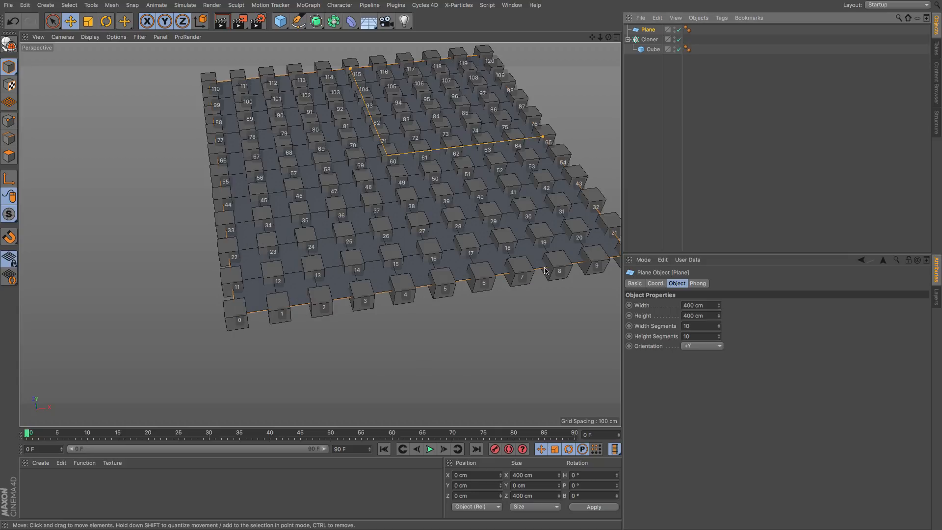
Set the Cloner's distribution on the plane to Polygon Center.
alt+middle_drag(547, 271, 486, 307)
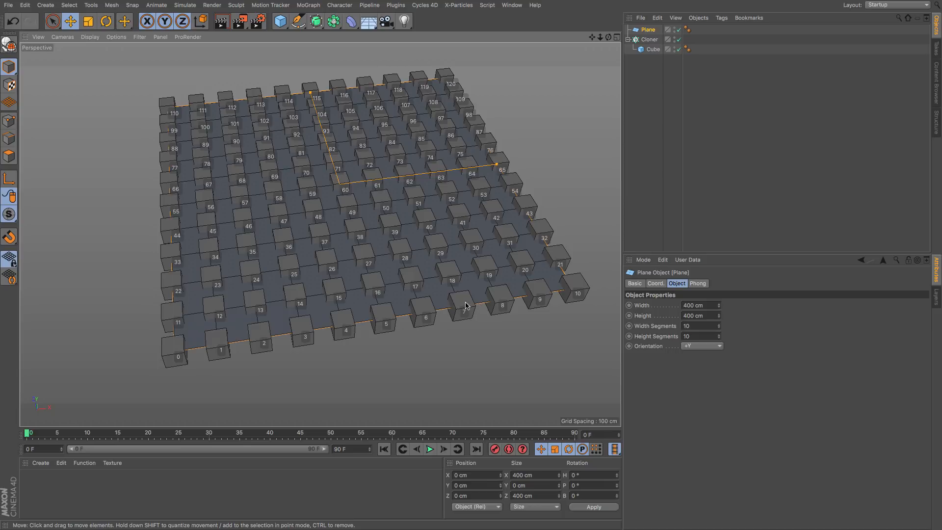
click(647, 40)
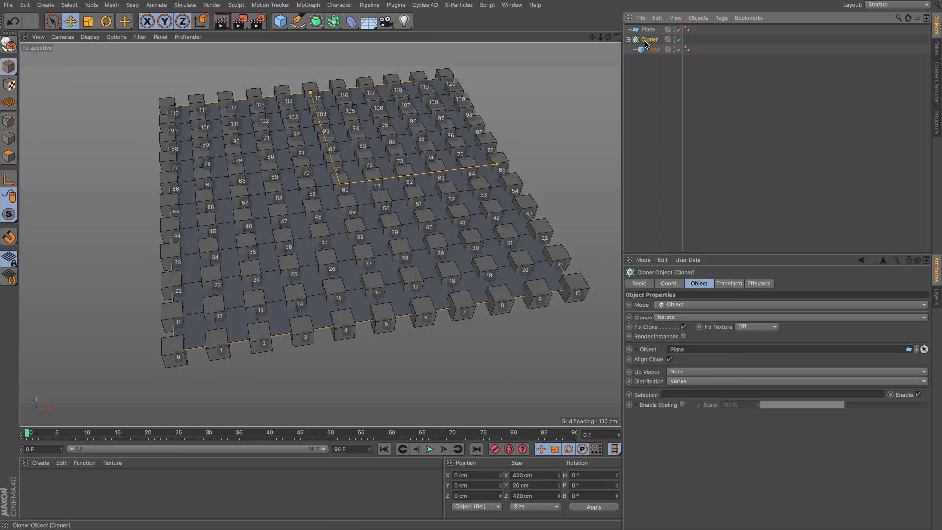
click(685, 384)
click(689, 412)
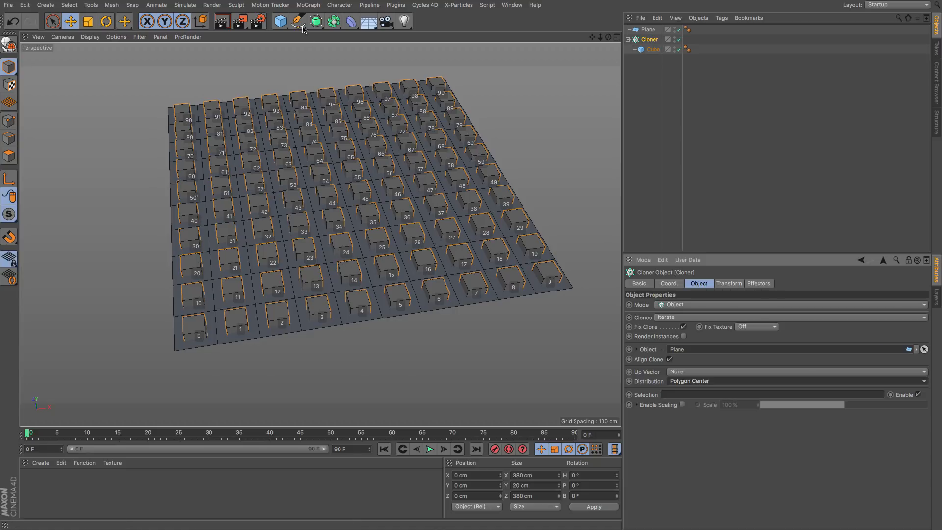
Add a Voronoi Fracture object and make the Cloner its child.
click(305, 6)
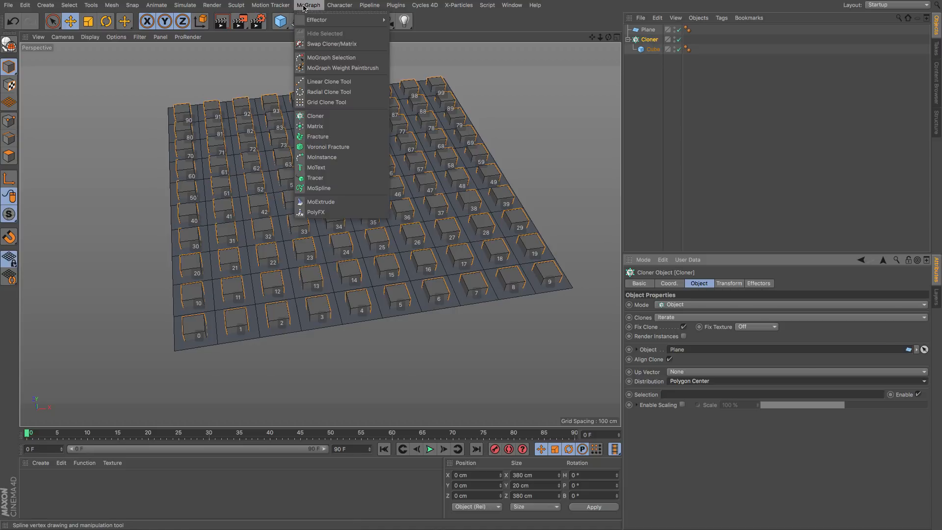
click(318, 148)
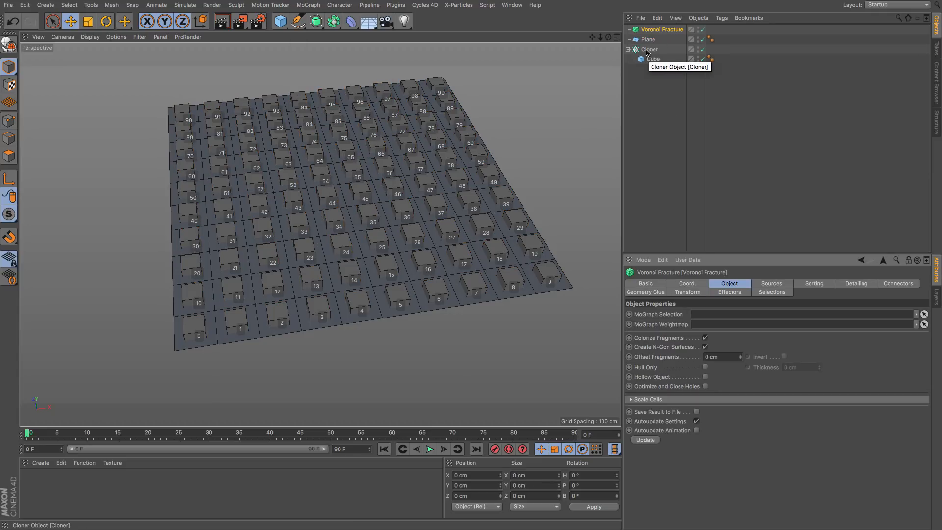
drag(649, 50, 652, 30)
click(652, 31)
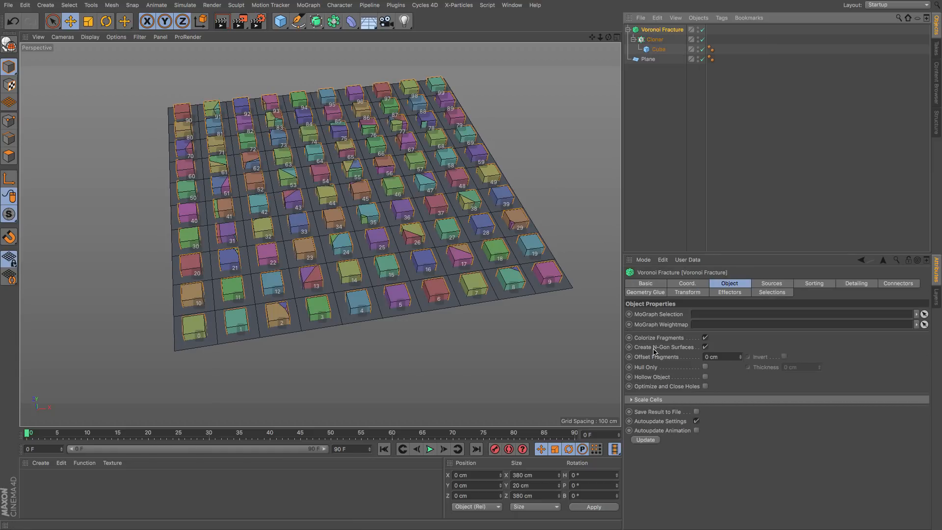
Turn off Colorize Fragments on the Voronoi Fracture and delete its Point Generator - Distribution source.
click(705, 338)
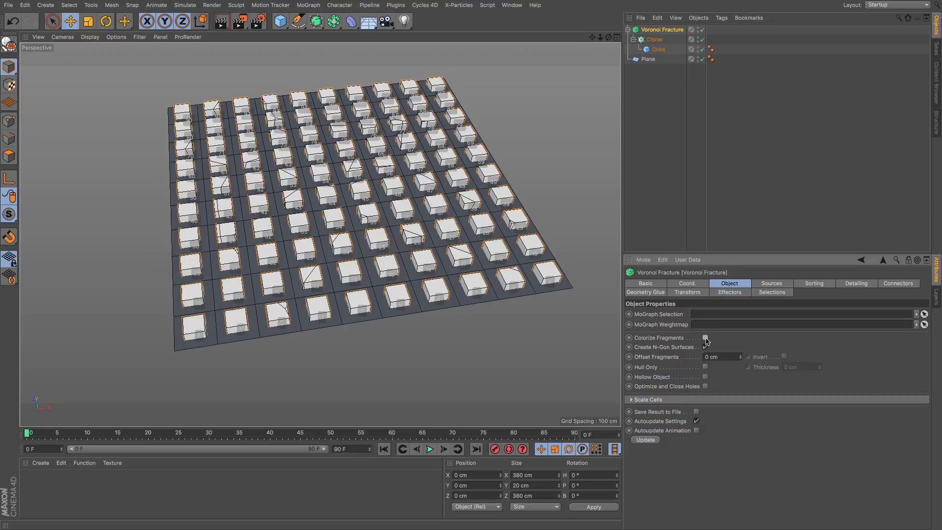
click(784, 286)
click(701, 344)
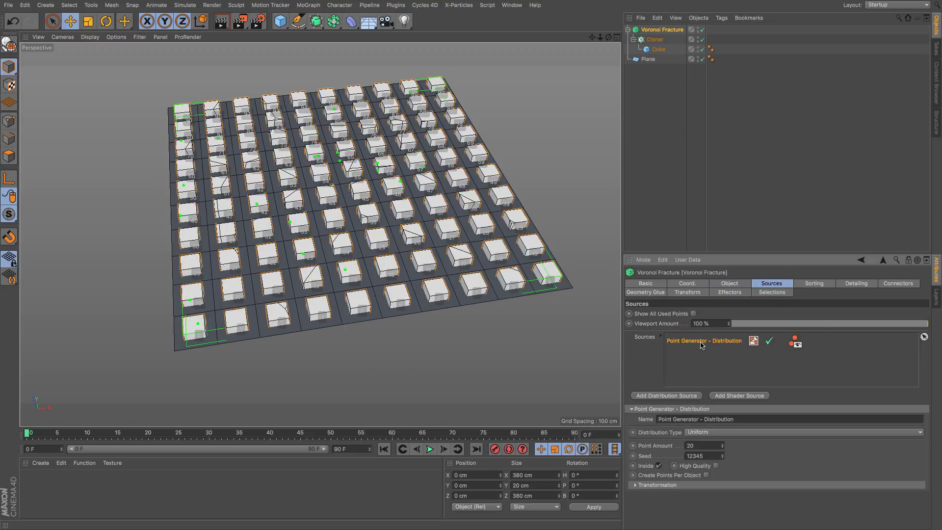
key(Delete)
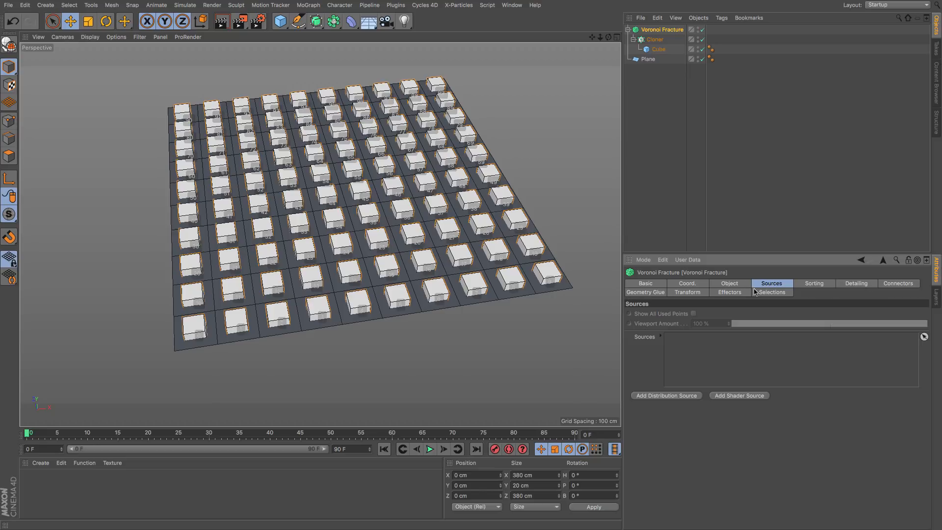
Darken the Voronoi Fracture's transform color to a brightness value of 49%.
click(685, 292)
drag(833, 407, 813, 410)
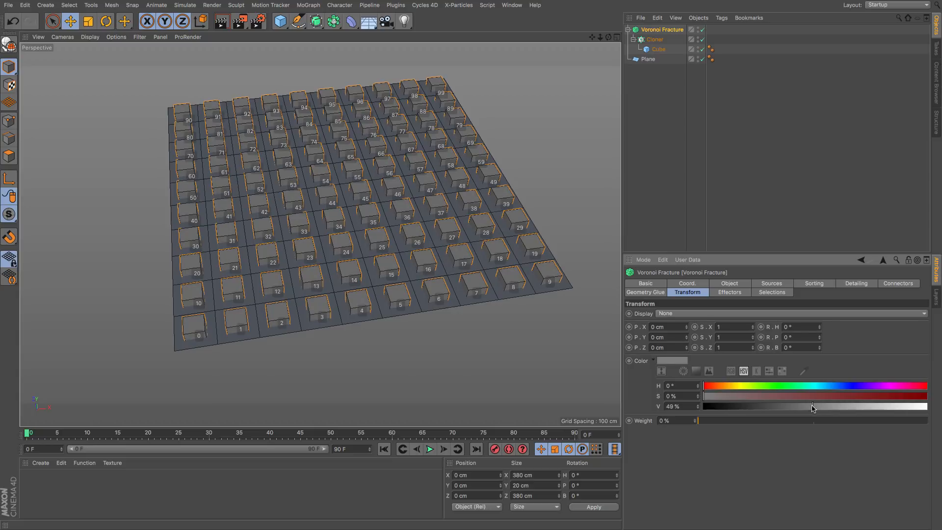
Enable Sort Result on the Voronoi Fracture with sorting by X.
click(811, 284)
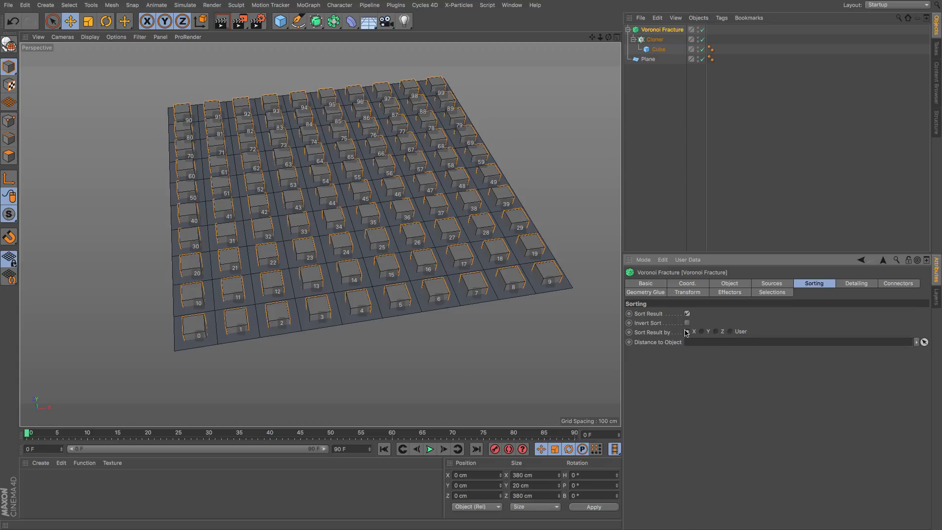
scroll(551, 279, up, 2)
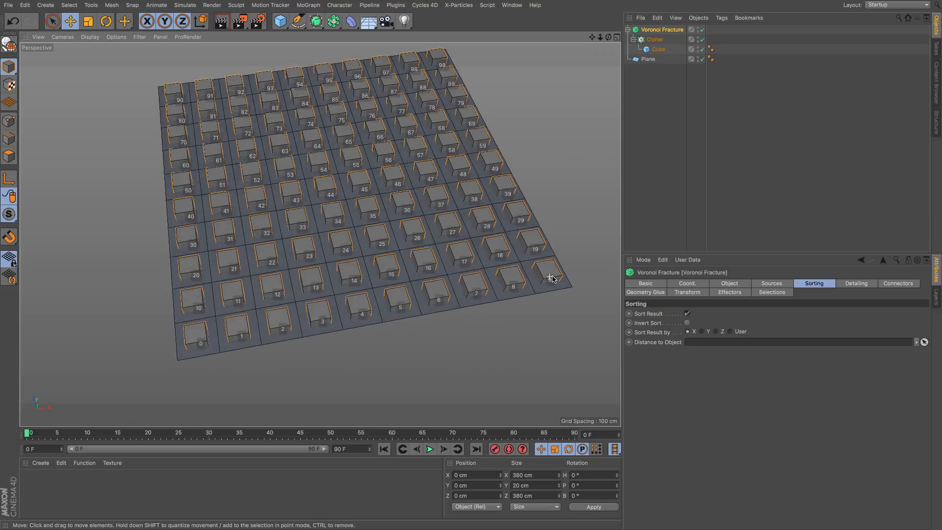
alt+drag(552, 279, 529, 280)
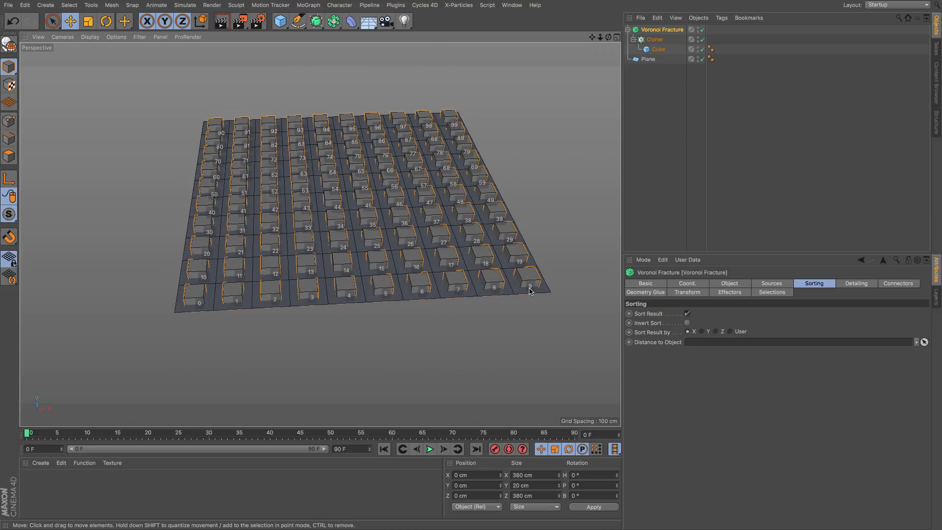
Set the Cloner's transform display to None to hide its index numbers.
click(655, 40)
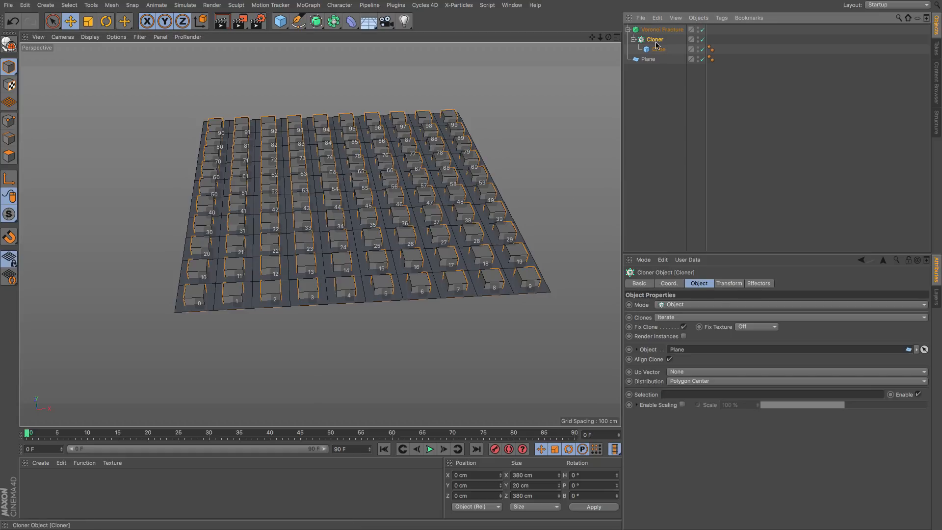
click(729, 283)
click(697, 305)
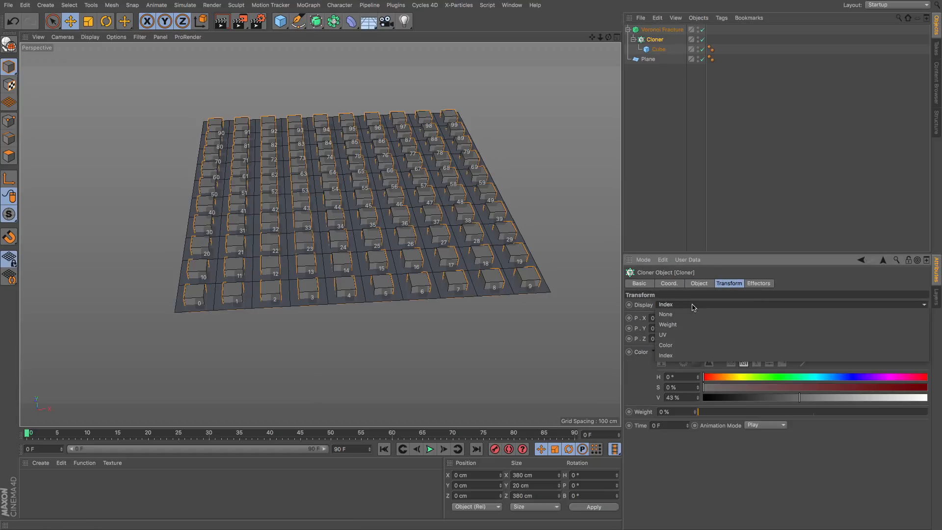
click(686, 314)
Set the Voronoi Fracture's transform display to Index.
click(662, 31)
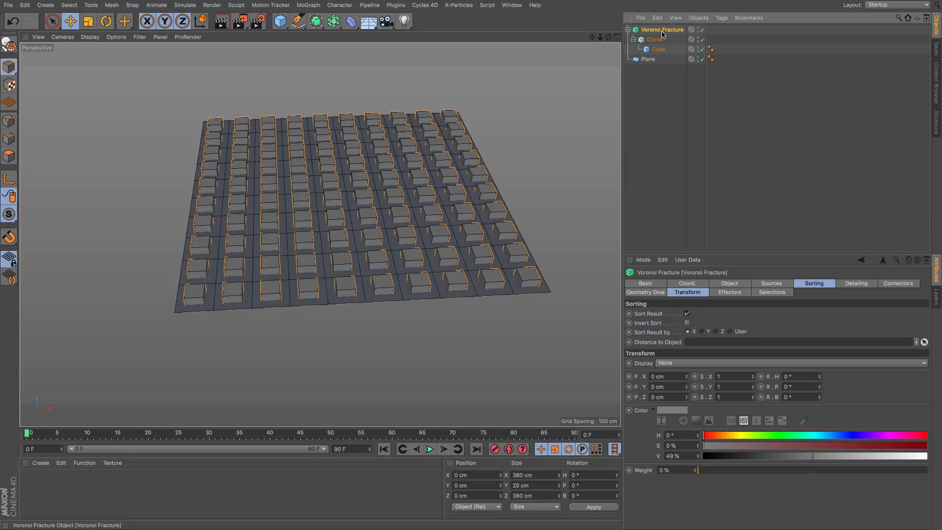
click(700, 293)
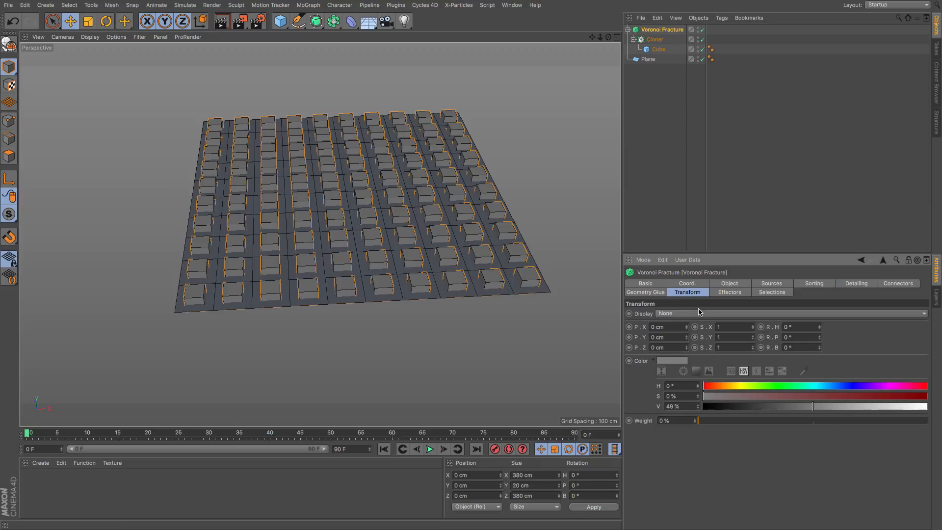
click(699, 313)
click(701, 364)
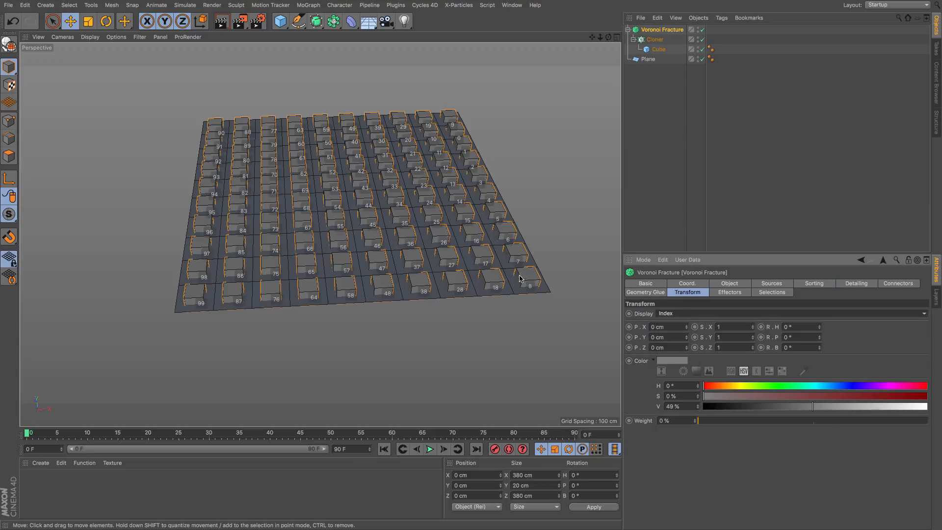
Sort the Voronoi Fracture result by a User direction, with 0.24 as the second and 0.59 as the third component.
alt+drag(520, 278, 523, 252)
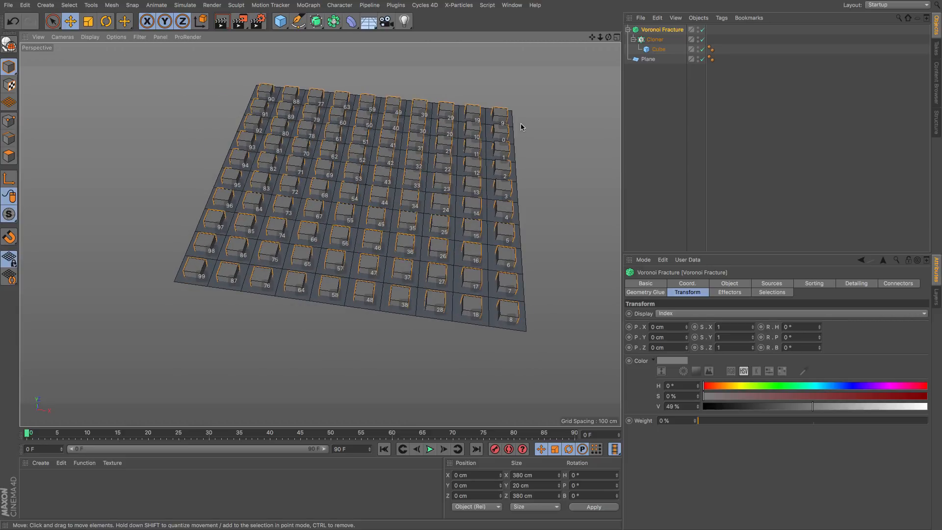
scroll(521, 127, up, 5)
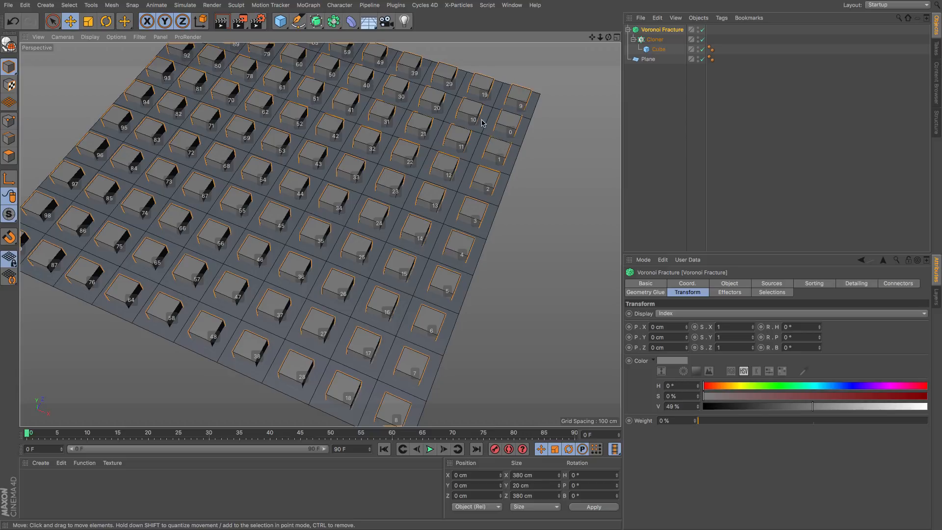
scroll(487, 136, down, 4)
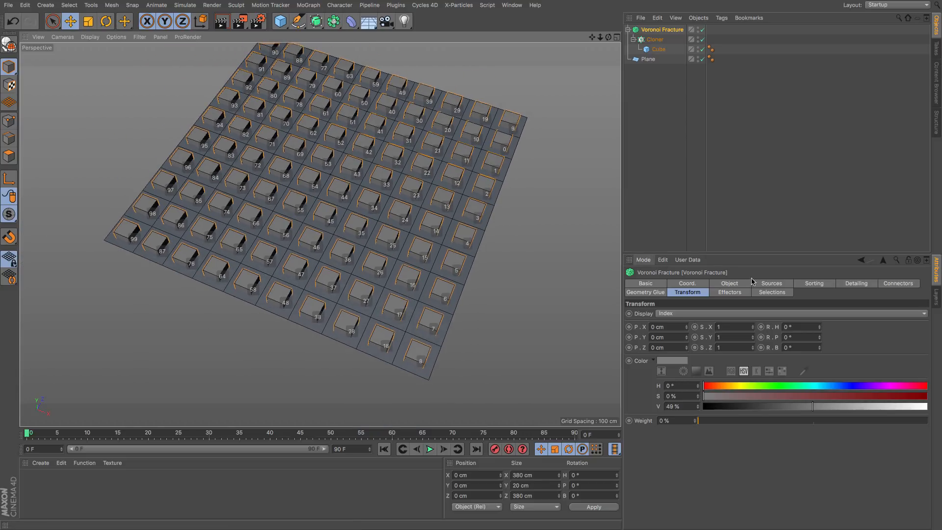
click(779, 284)
click(814, 284)
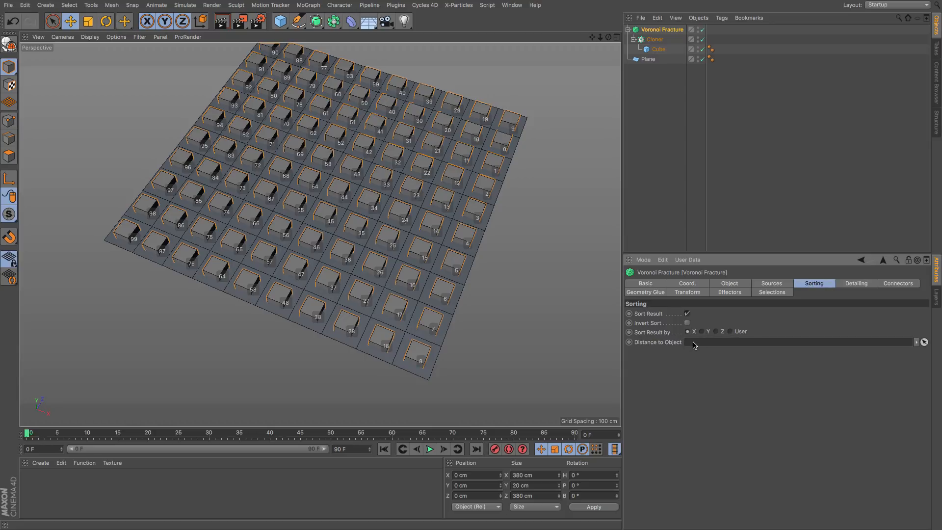
click(730, 331)
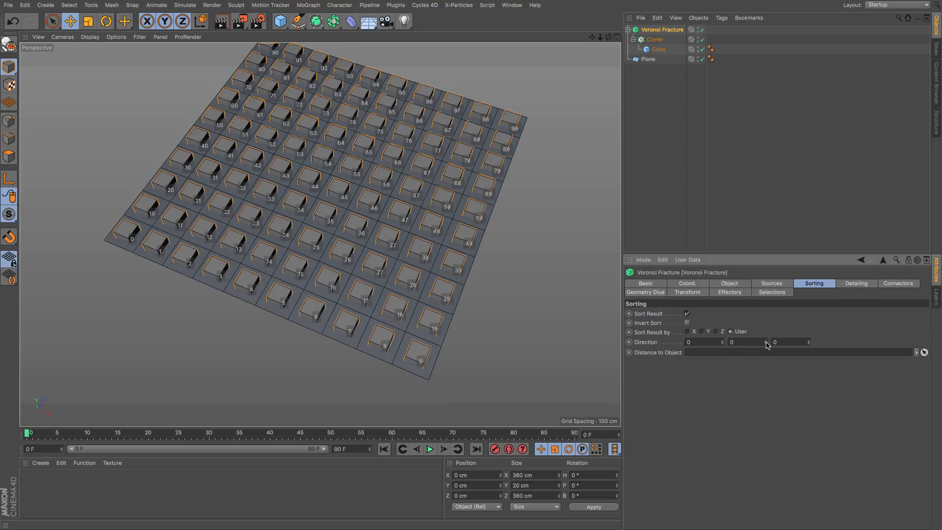
mouse_move(767, 342)
mouse_down()
mouse_move(766, 334)
mouse_move(809, 338)
mouse_up()
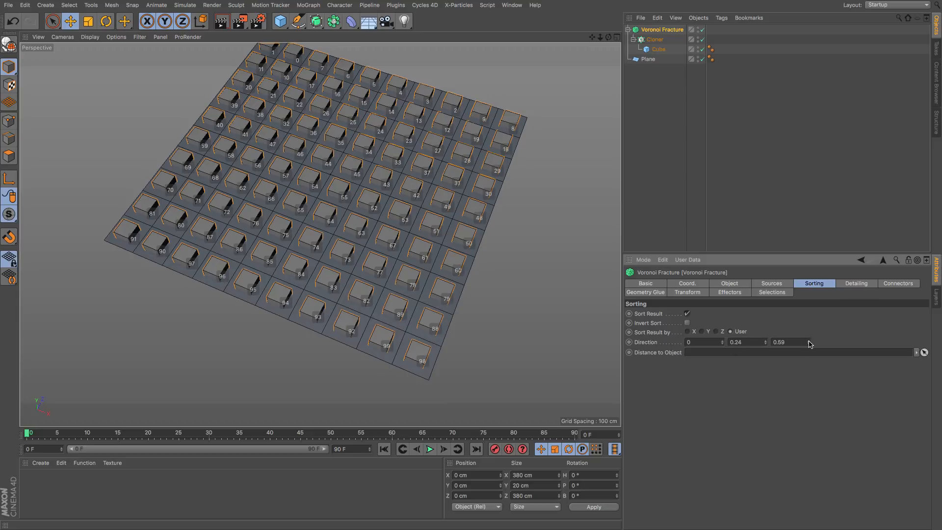
Reset the second and third components of the Voronoi Fracture's user sort direction to 0.
alt+middle_drag(344, 102, 349, 125)
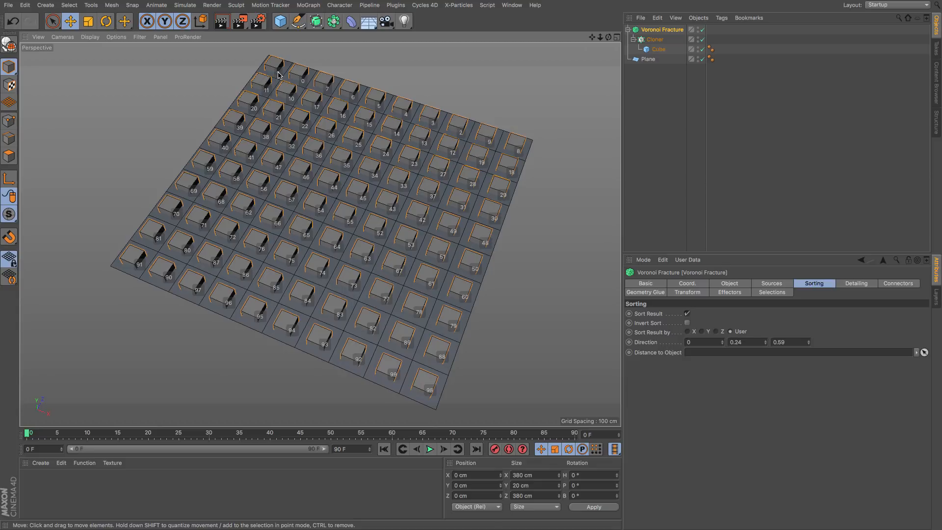
click(745, 342)
text(0)
key(Tab)
text(0)
key(Return)
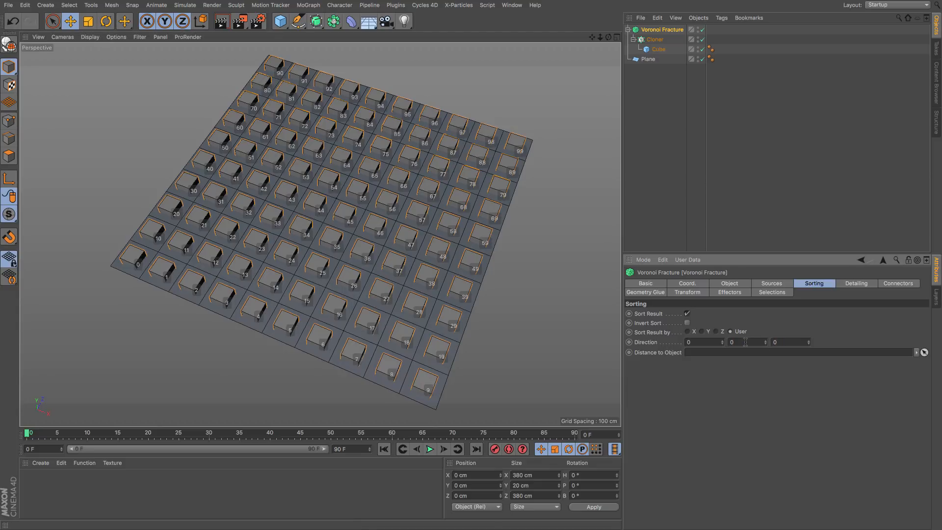
Add a Null object and assign it as the Distance to Object for the Voronoi Fracture's sorting.
click(280, 21)
click(309, 33)
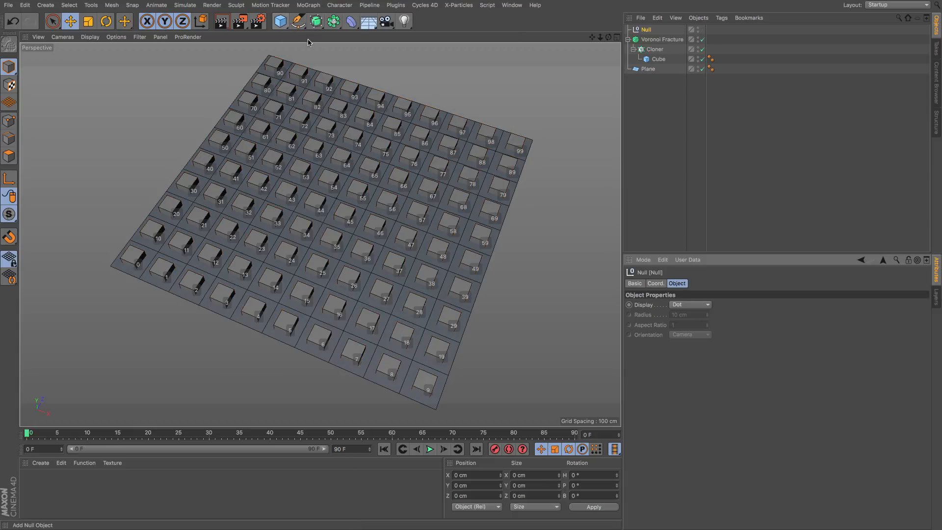
click(662, 39)
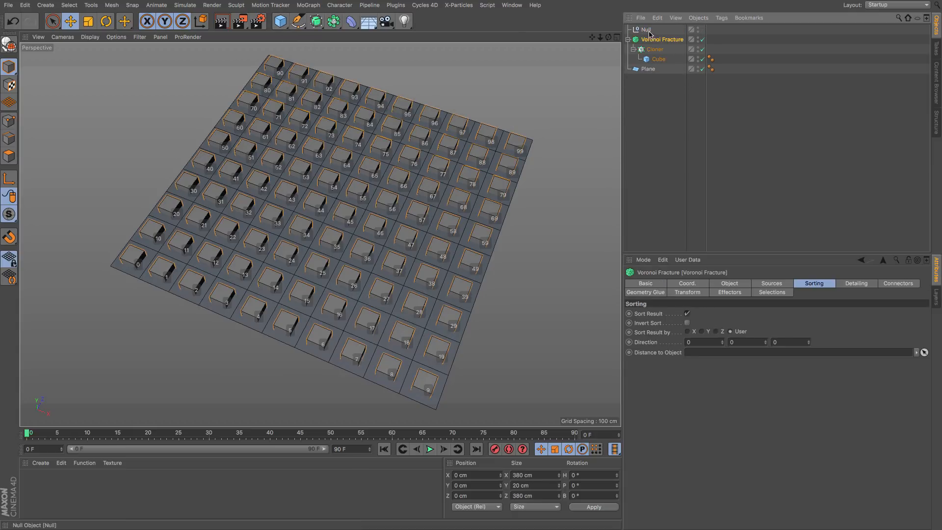
drag(646, 30, 710, 357)
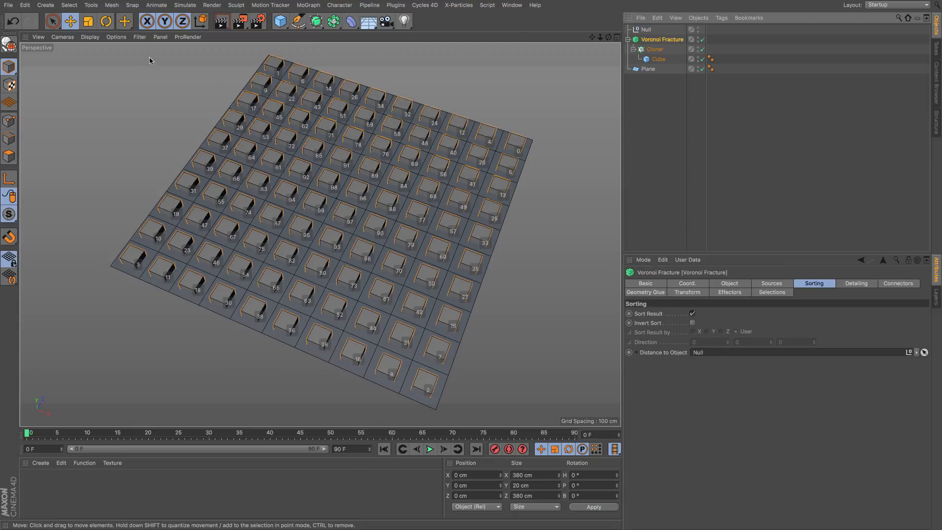
Move the Null away from the plane to about X 225 cm, Y 216 cm, Z 17 cm.
click(646, 30)
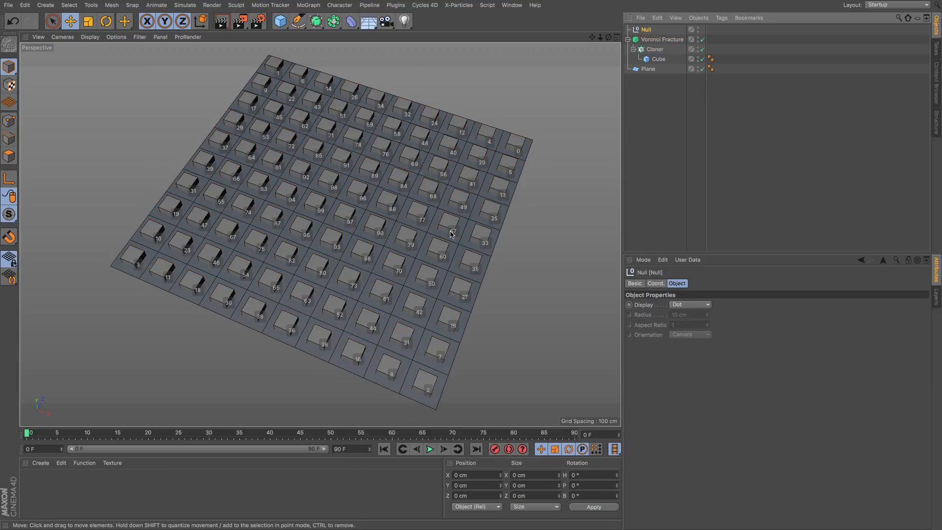
click(70, 21)
scroll(352, 219, down, 3)
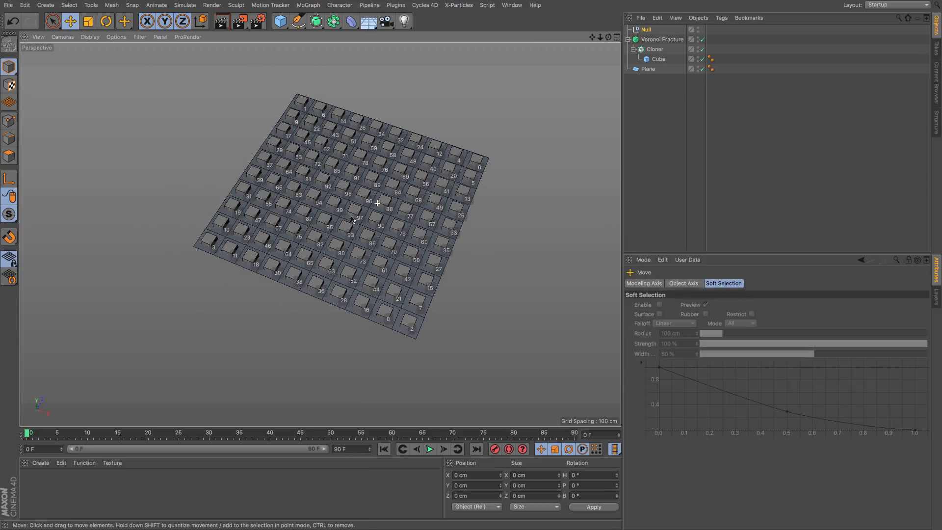
alt+middle_drag(401, 226, 370, 243)
mouse_move(407, 255)
mouse_down()
mouse_move(434, 264)
mouse_move(480, 258)
mouse_move(401, 243)
mouse_move(583, 287)
mouse_up()
scroll(387, 228, up, 5)
alt+middle_drag(584, 287, 436, 282)
drag(435, 283, 451, 178)
scroll(444, 172, down, 3)
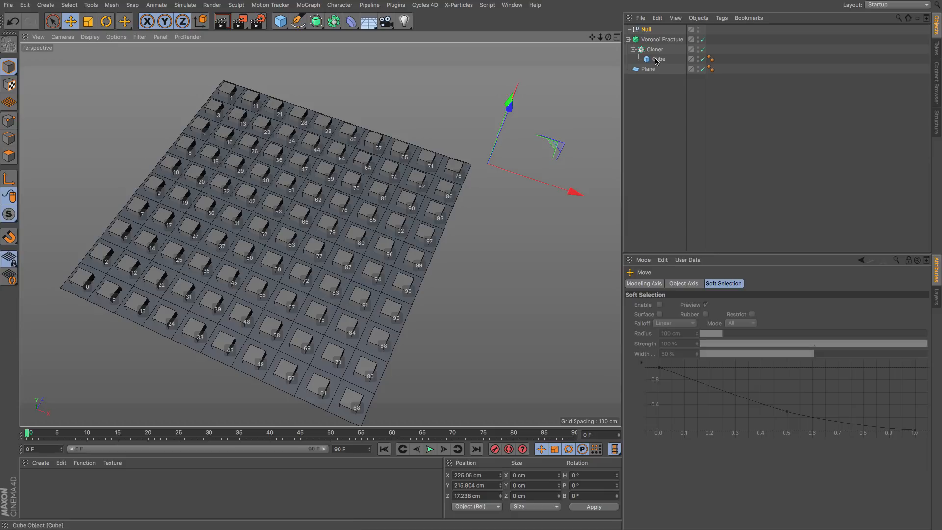
Enable Invert Sort on the Voronoi Fracture.
click(662, 40)
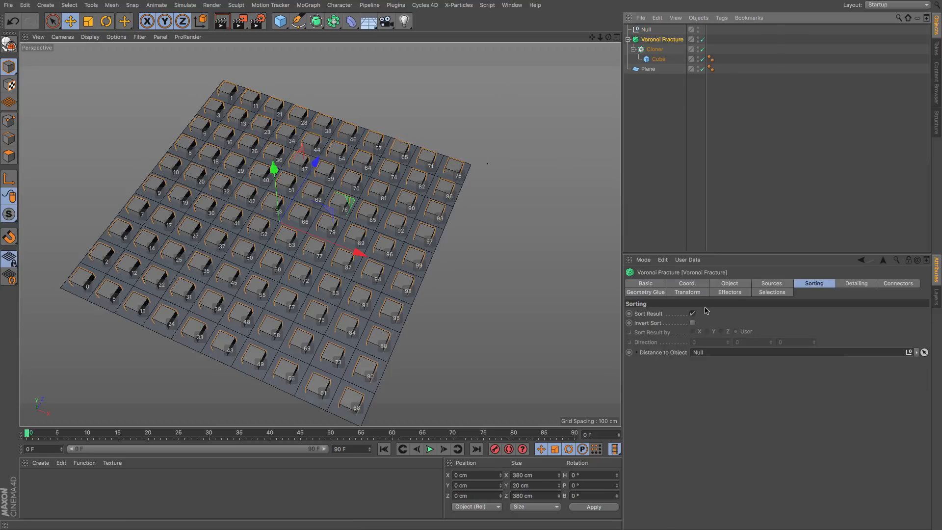
click(693, 323)
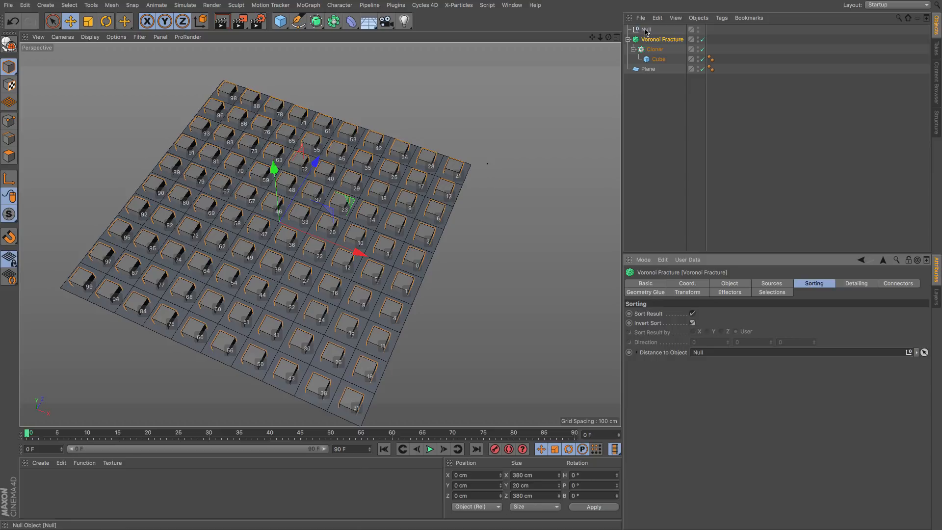
Set the Null's Y position to 0 cm so it lies level with the plane.
click(489, 165)
scroll(504, 172, up, 1)
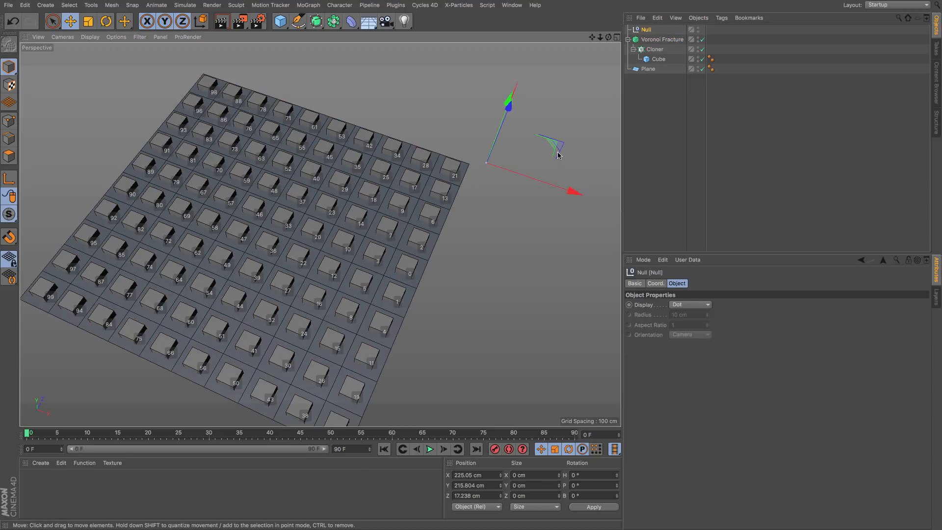
alt+drag(526, 147, 516, 112)
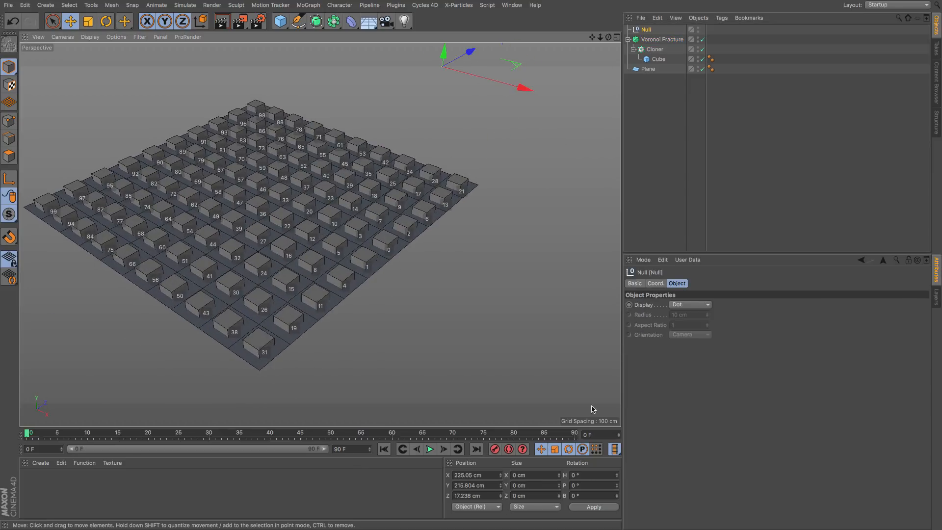
click(491, 483)
text(0)
key(Return)
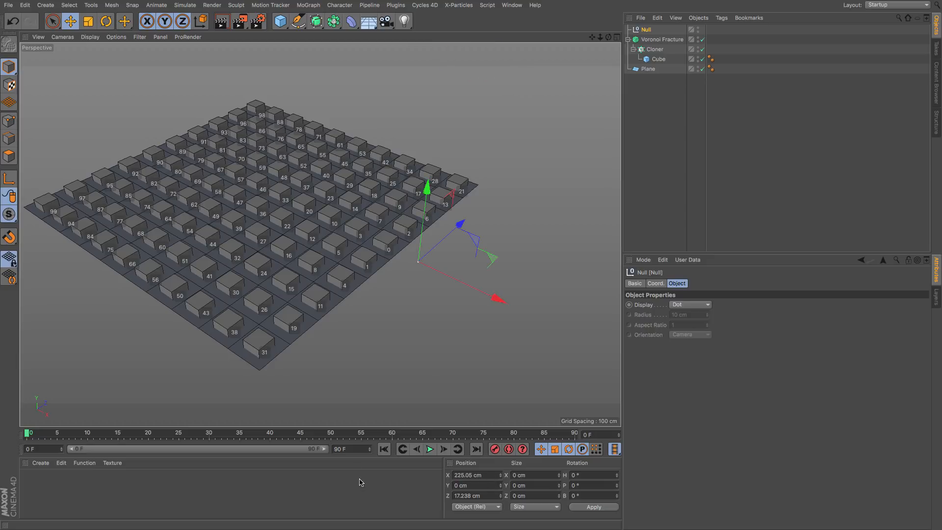
Move the Null horizontally to just outside a corner of the plane, at about X 228 cm and Z 210 cm.
drag(532, 170, 540, 167)
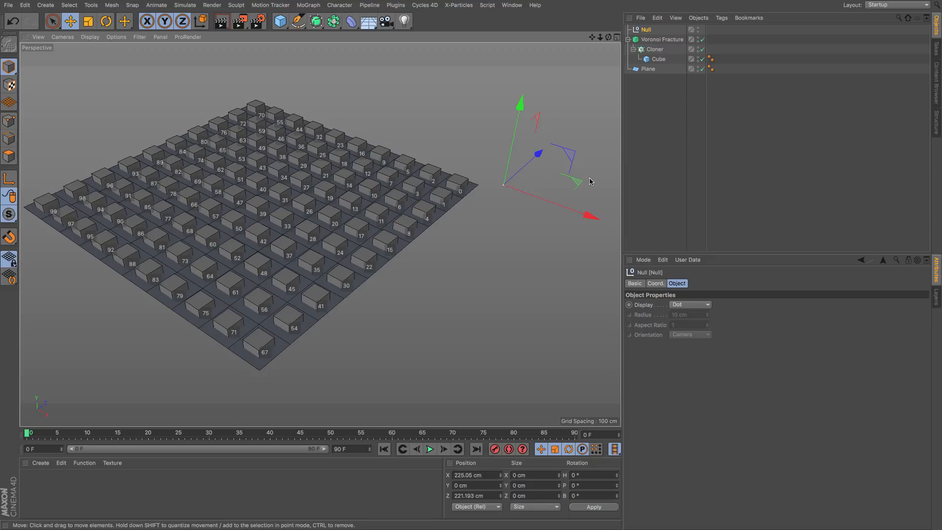
mouse_move(575, 179)
mouse_down()
mouse_move(449, 194)
mouse_move(583, 186)
mouse_up()
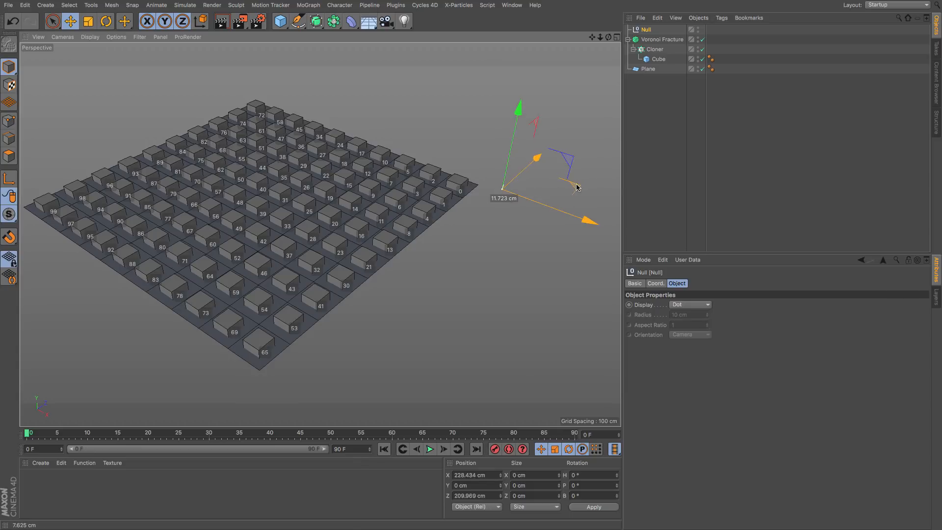
alt+drag(443, 185, 444, 197)
alt+right_drag(444, 196, 434, 203)
alt+middle_drag(434, 202, 417, 207)
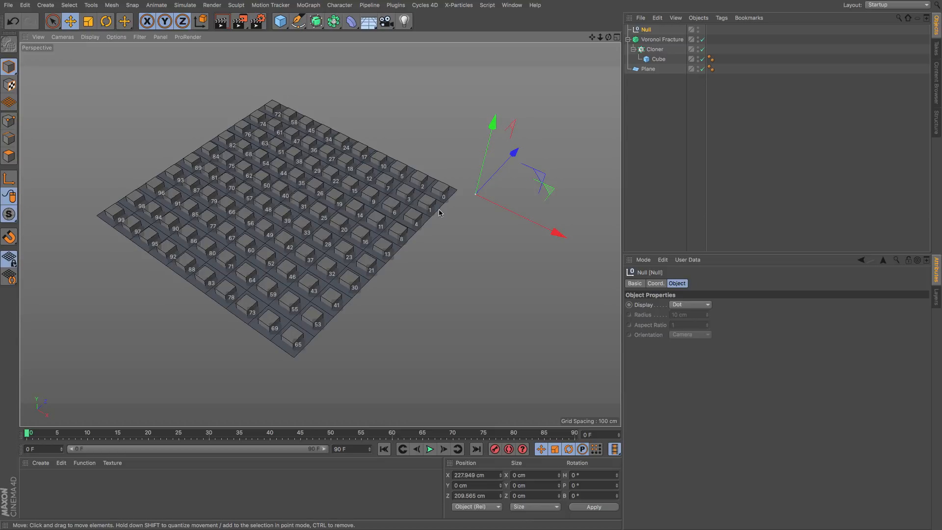
Add a Formula effector and assign it to the Voronoi Fracture's effectors.
click(316, 6)
mouse_move(324, 19)
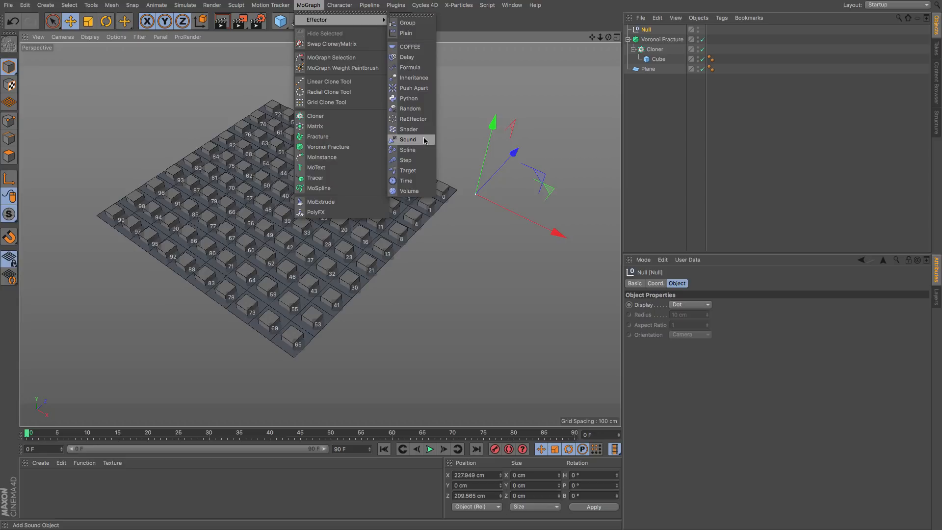
click(410, 67)
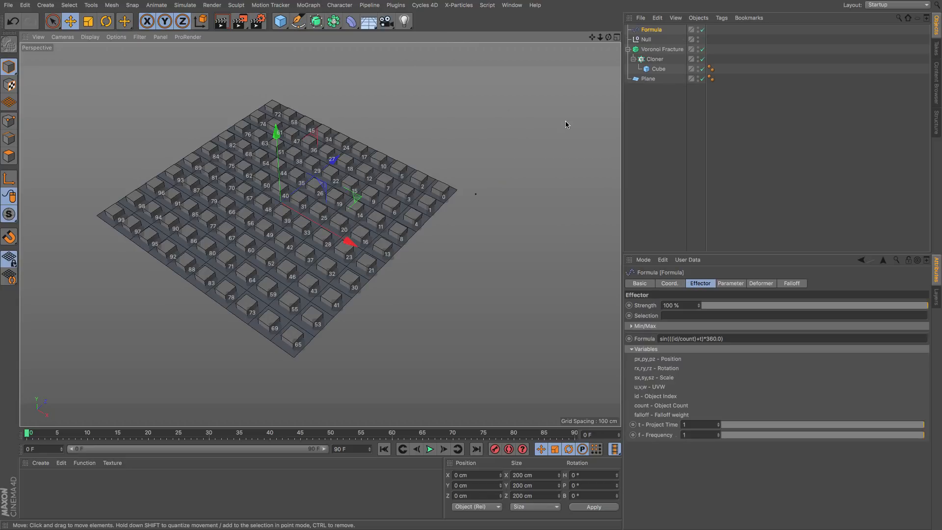
click(653, 50)
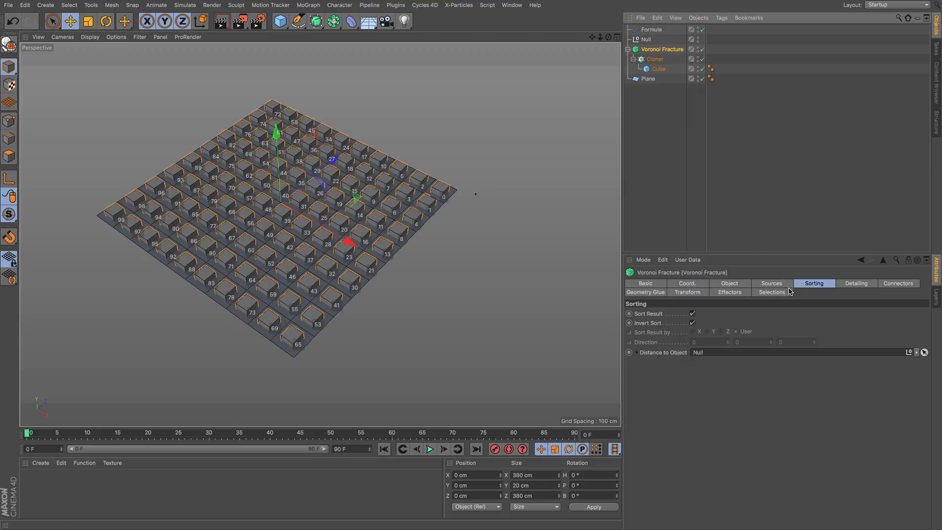
click(729, 292)
drag(651, 30, 717, 349)
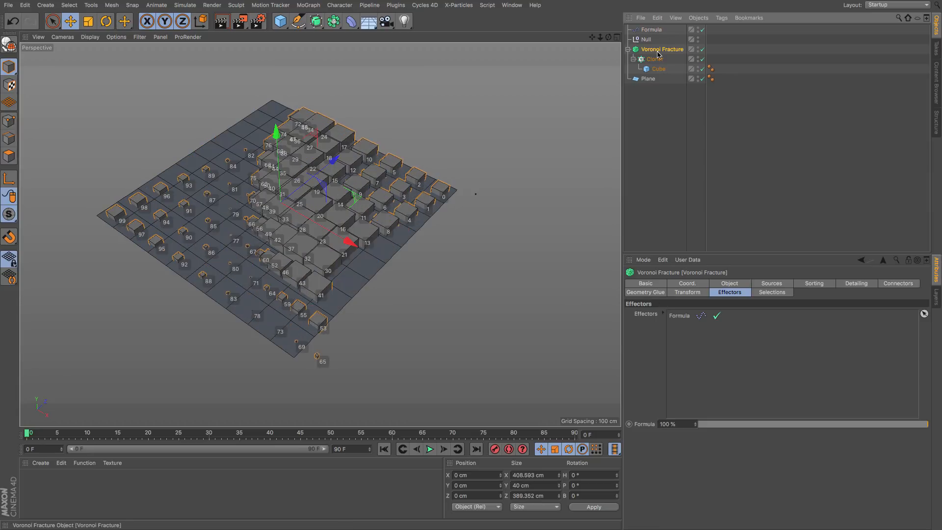
Replace the Formula effector's expression with "id = 5".
click(651, 30)
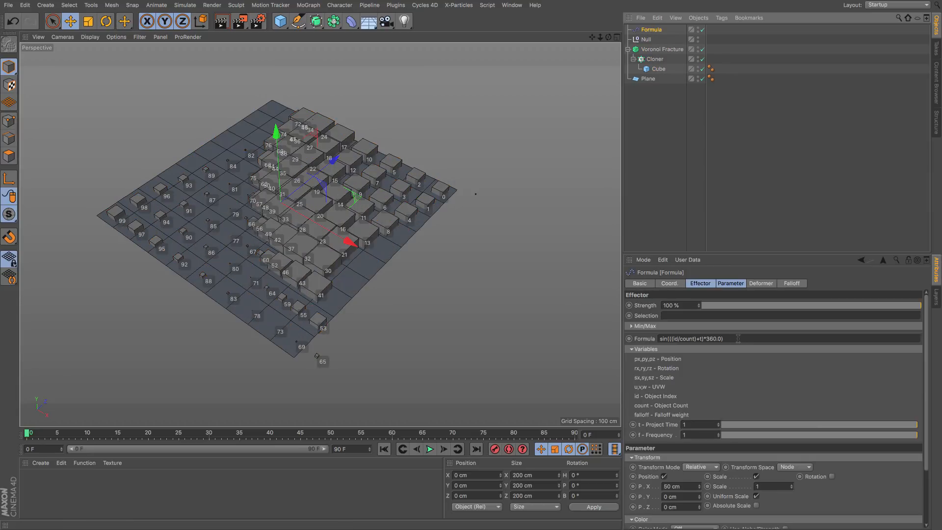
click(712, 285)
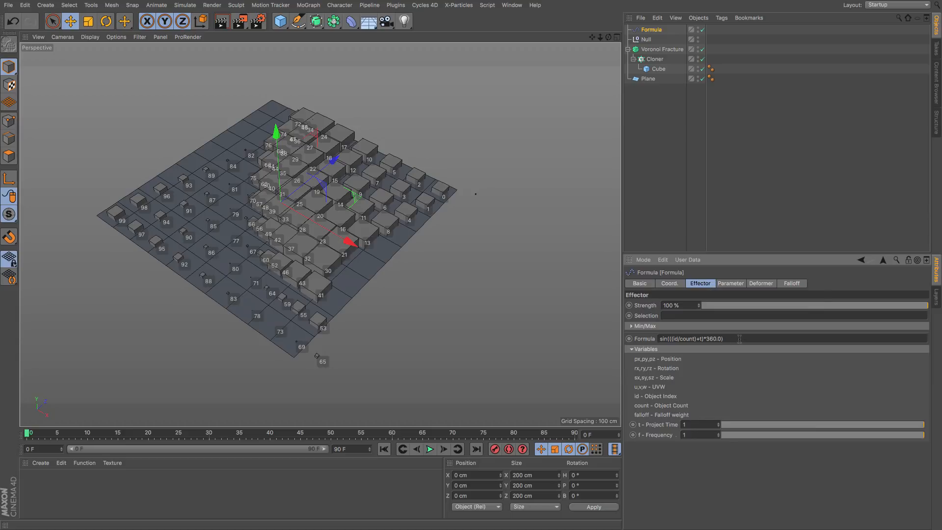
drag(739, 338, 578, 330)
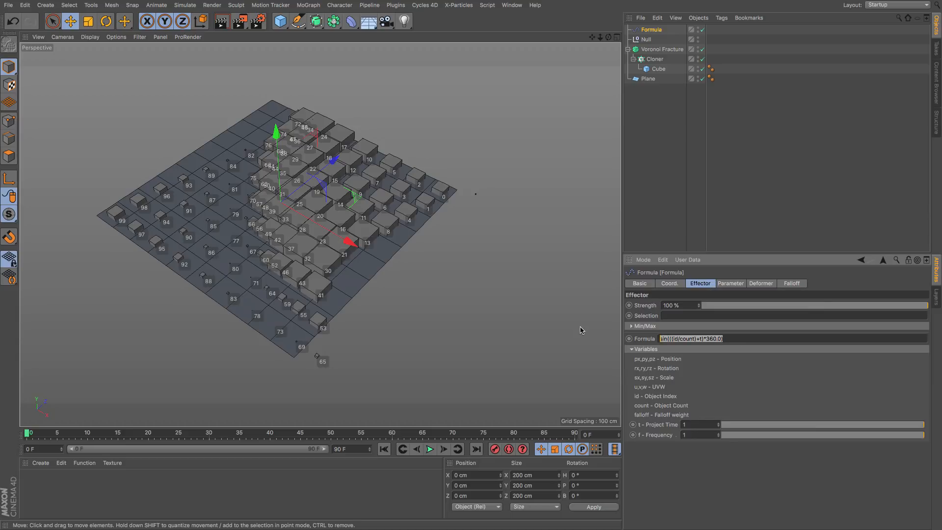
text(id =)
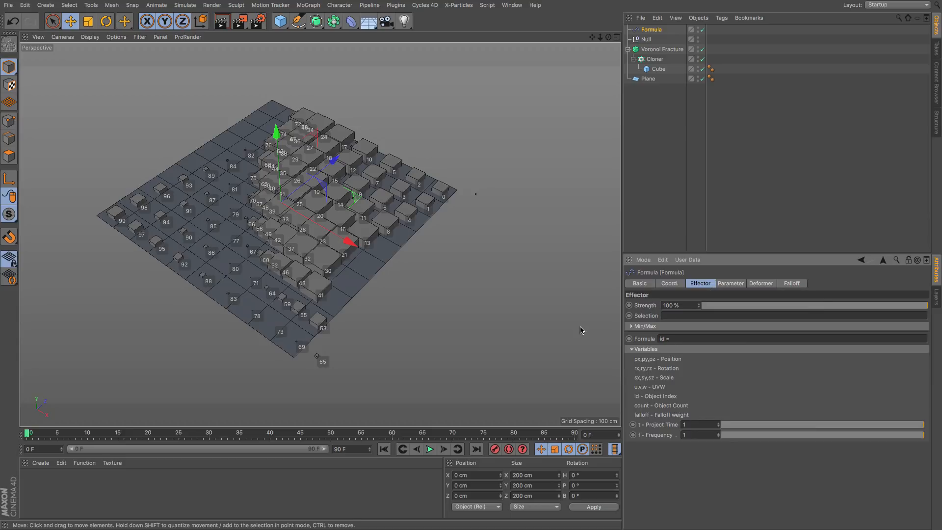
text( 5)
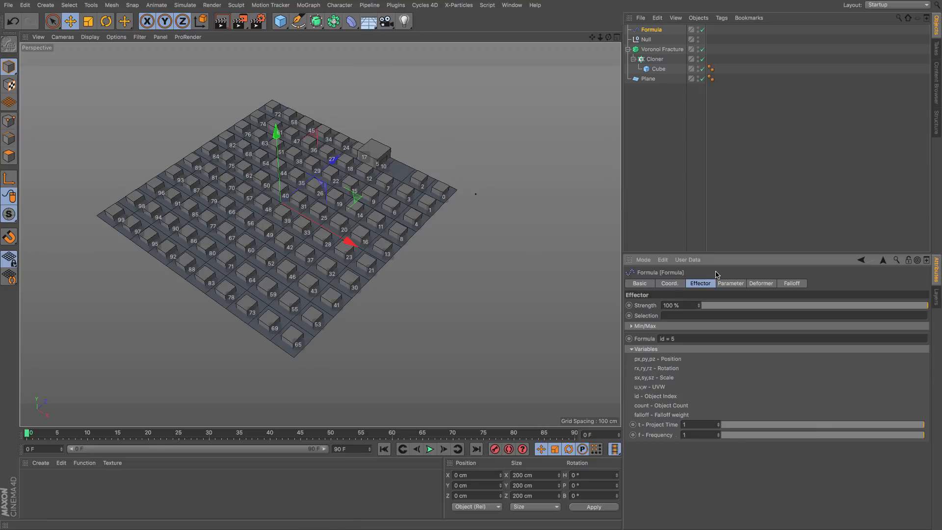
Disable Position and Scale in the Formula effector's parameters and set its Color Mode to On.
click(729, 283)
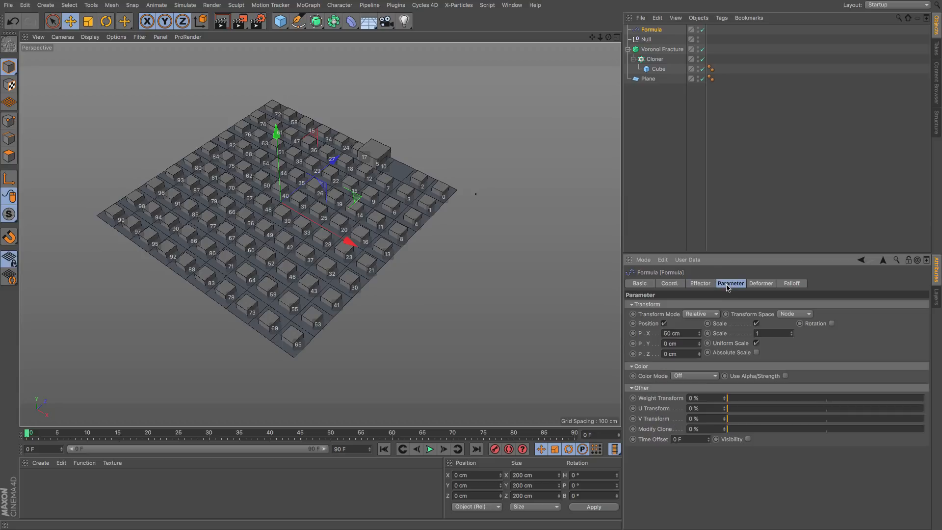
click(664, 323)
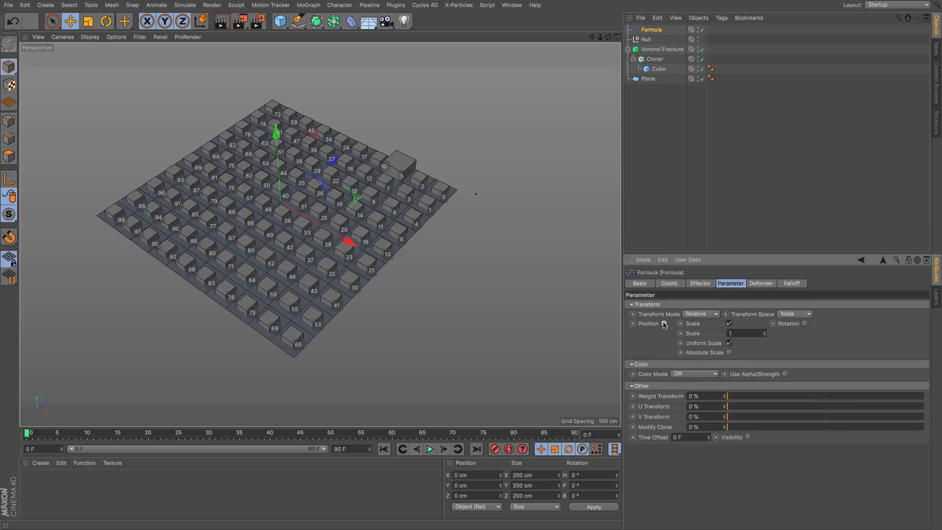
click(729, 323)
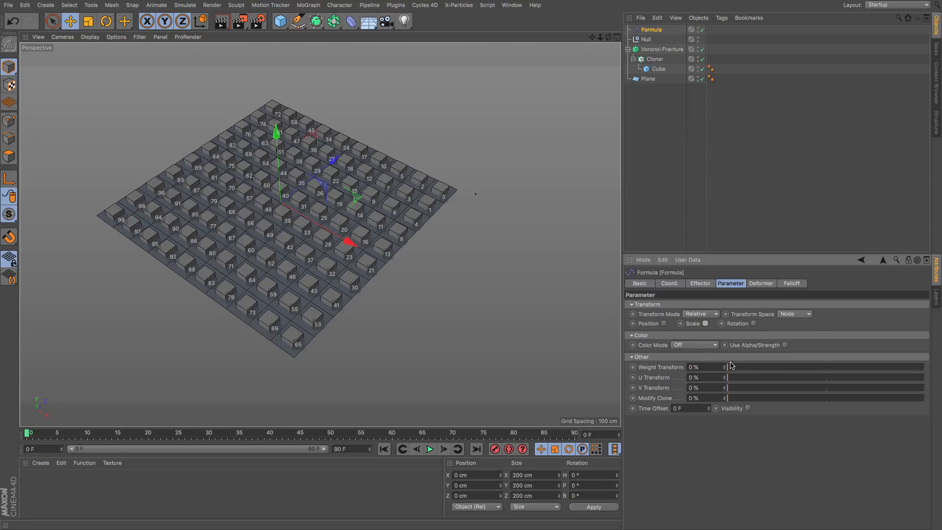
click(699, 346)
click(700, 368)
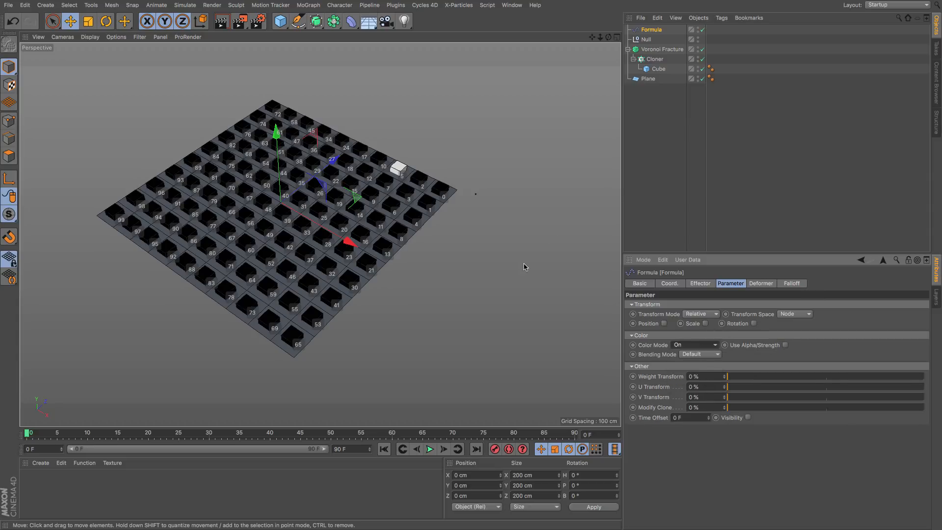
Try the Formula effector's Position transform with P.X reset to 0 cm, and disable Position again.
click(700, 283)
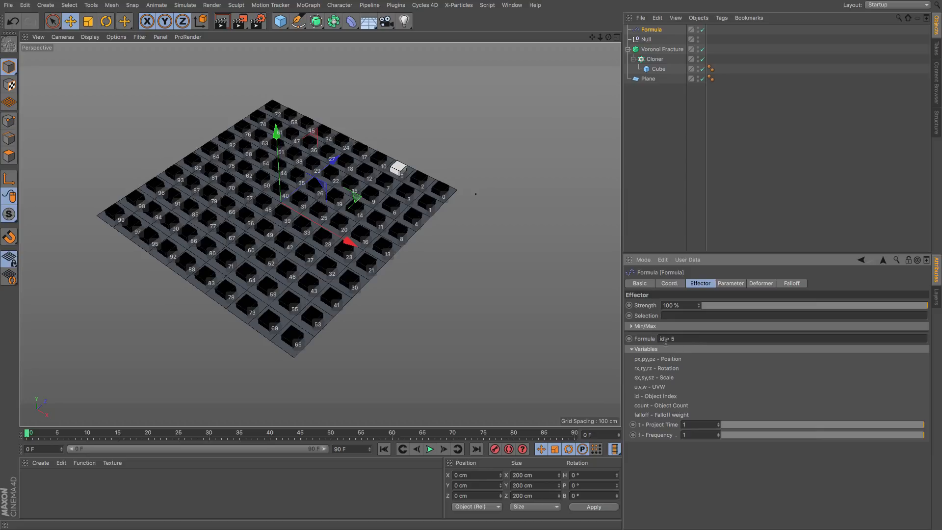
click(728, 284)
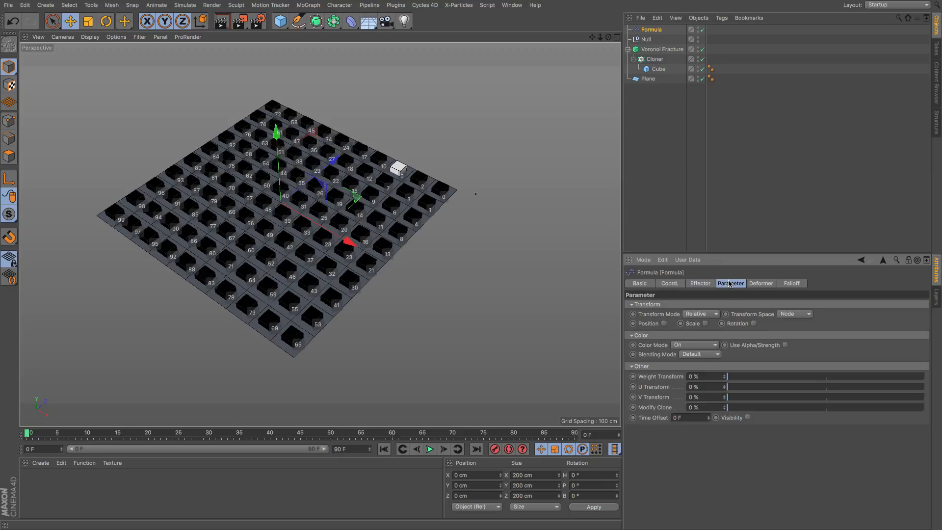
click(664, 323)
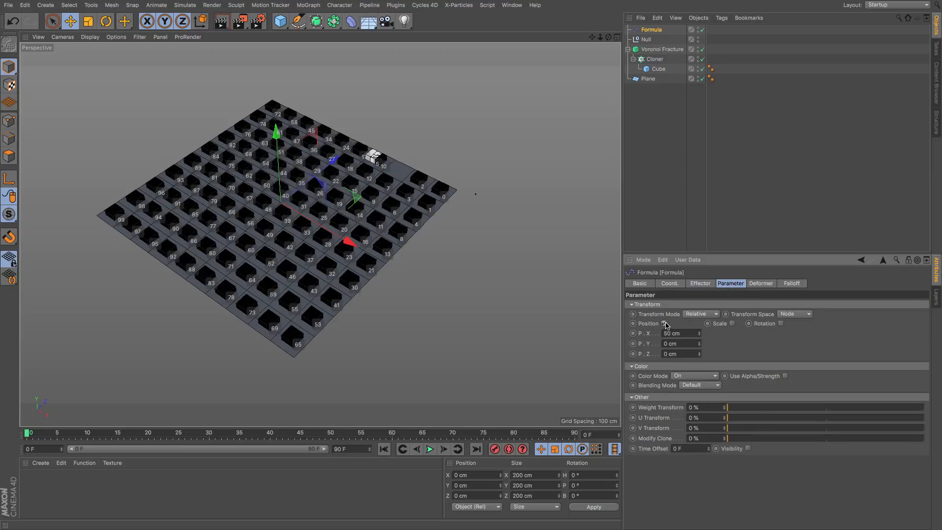
drag(699, 334, 699, 330)
right_click(699, 334)
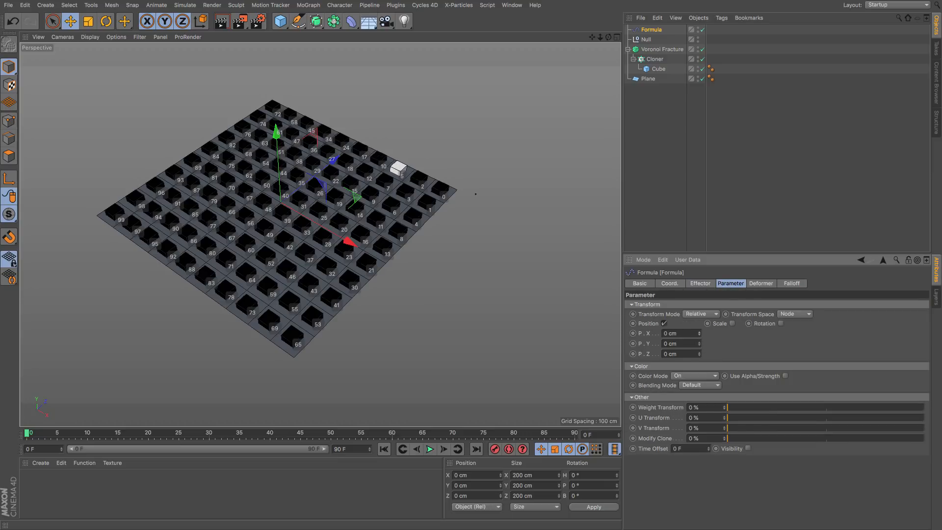
click(664, 323)
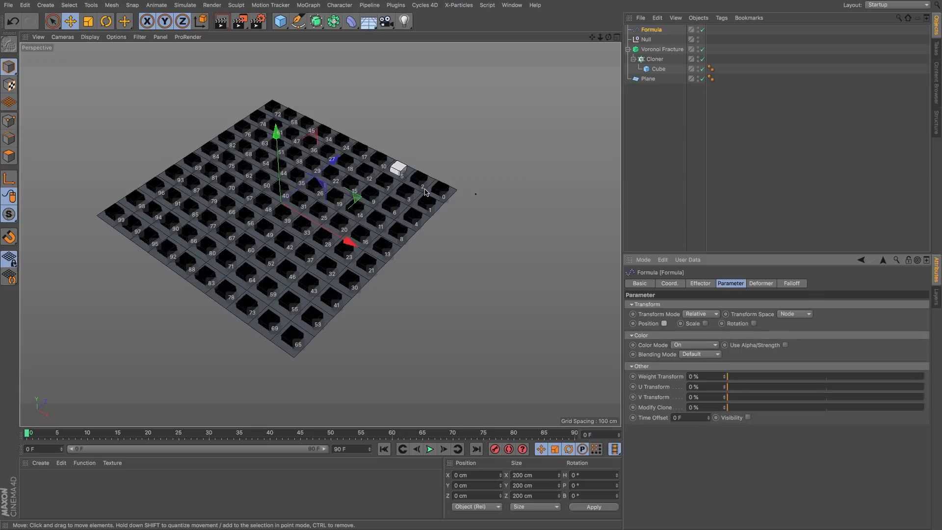
Replace the Formula effector's expression with "id>5 & id<20".
click(699, 284)
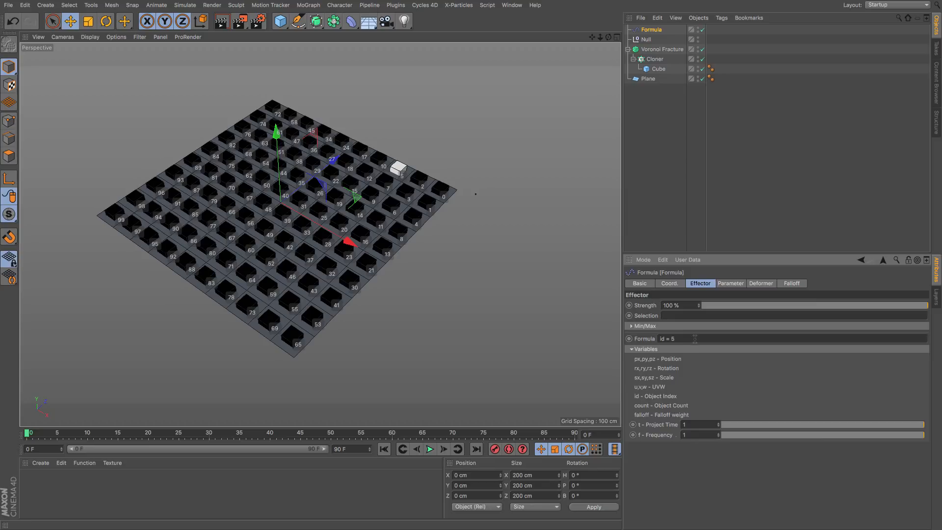
drag(693, 338, 658, 339)
text(id>5)
key(Return)
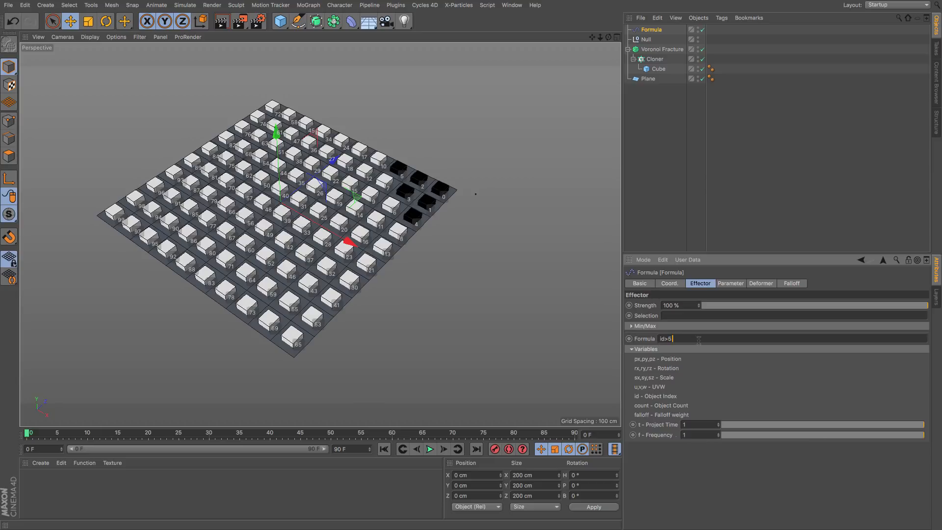
text(& id<20)
key(Return)
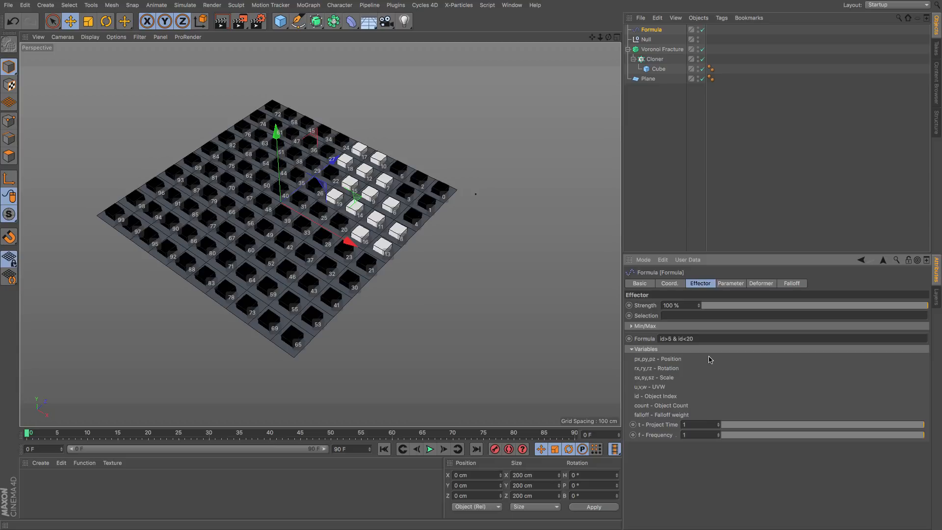
Move the Null along its Z axis to about 197 cm.
click(647, 39)
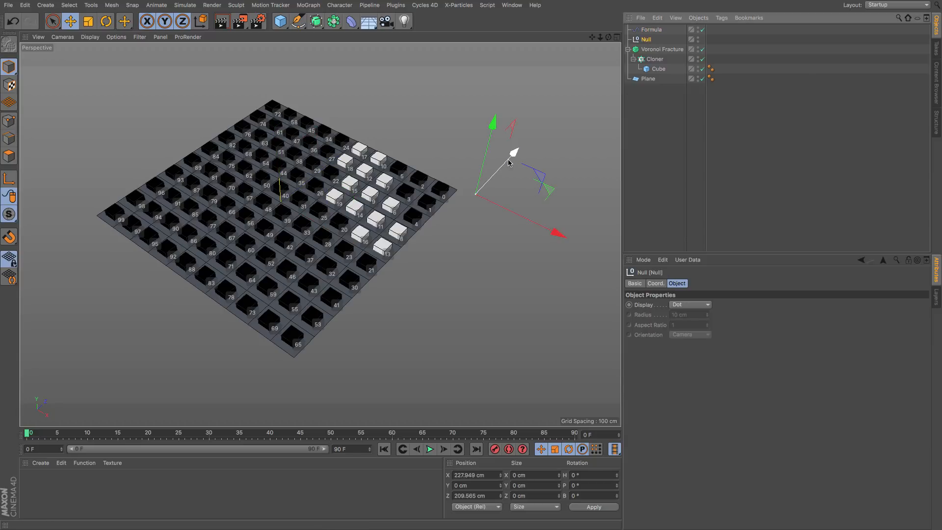
drag(513, 158, 486, 149)
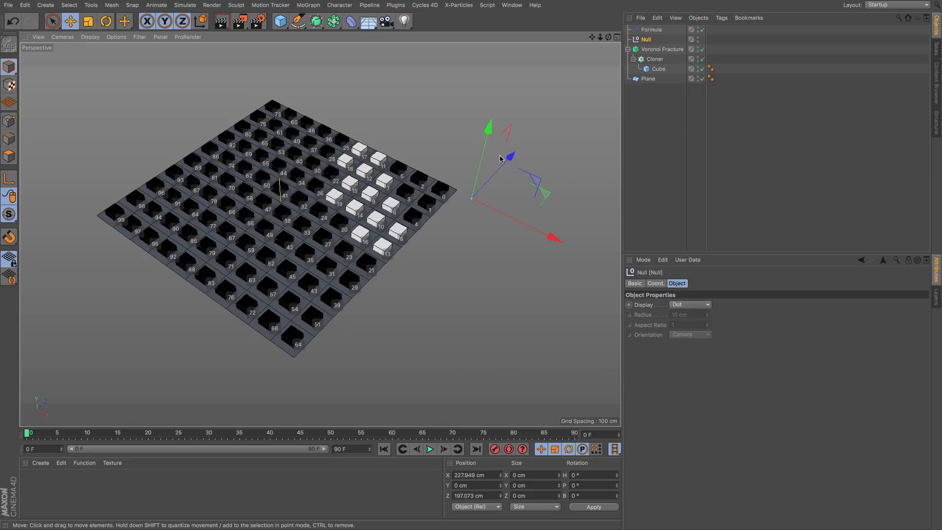
Try Render Instances on the Cloner, and disable it again.
click(658, 59)
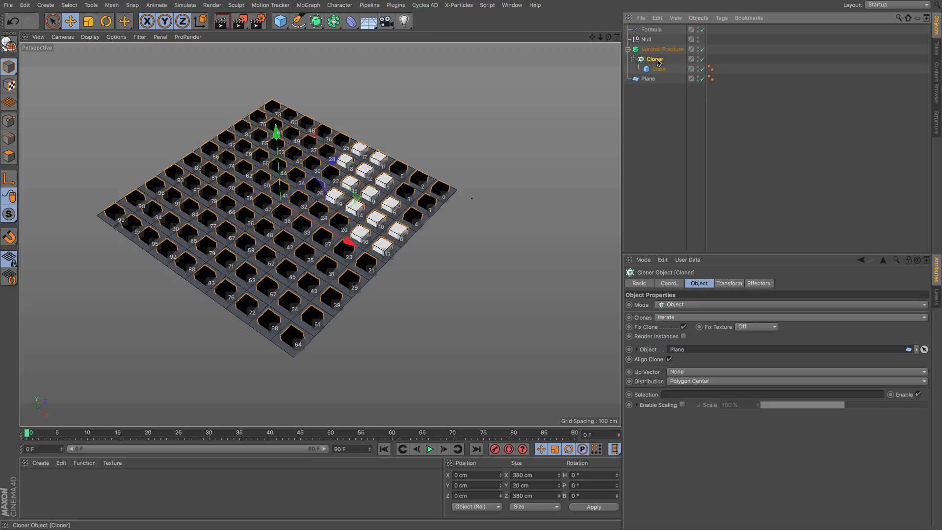
click(683, 337)
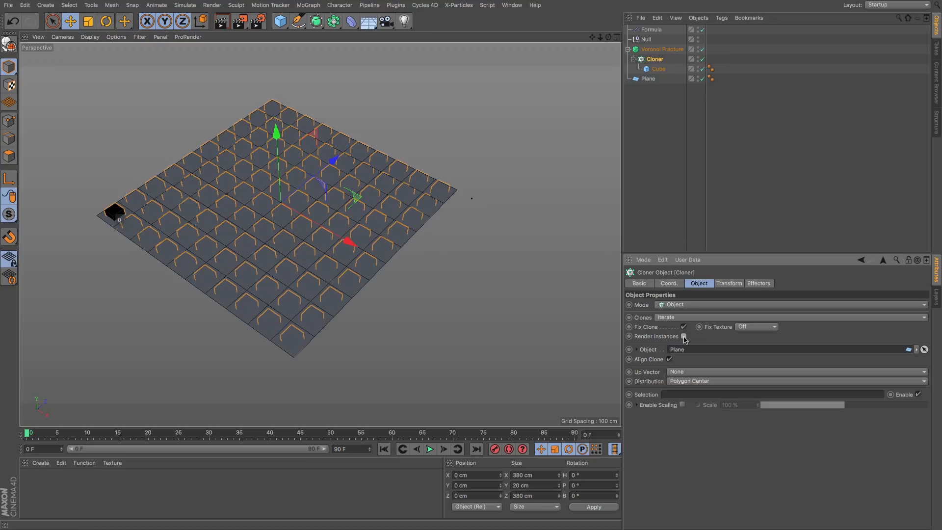
click(684, 336)
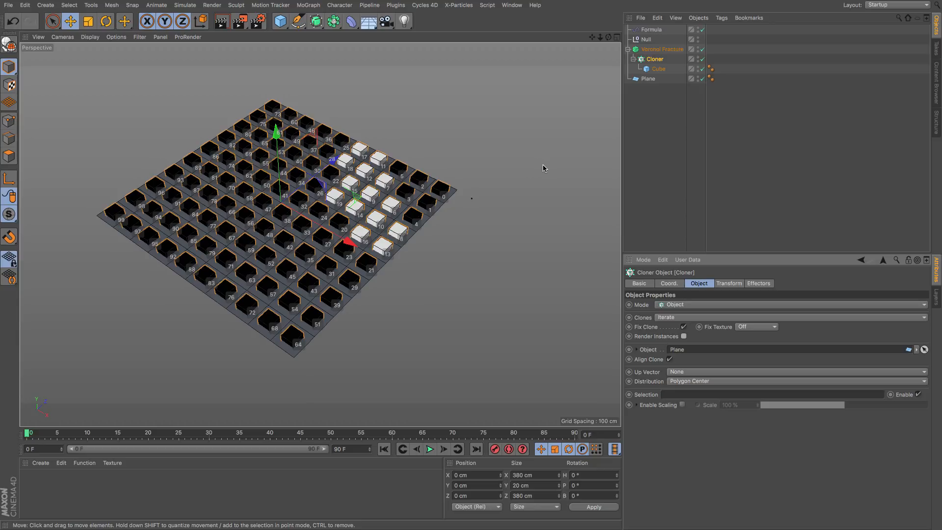
Set the Formula effector's Color Mode to User Defined with a fully saturated red, and enable Use Alpha/Strength.
click(651, 32)
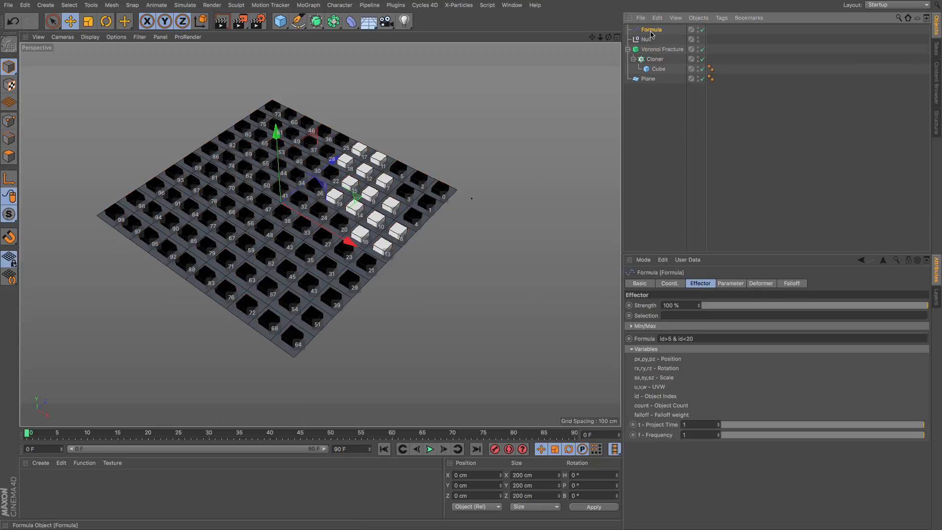
click(725, 284)
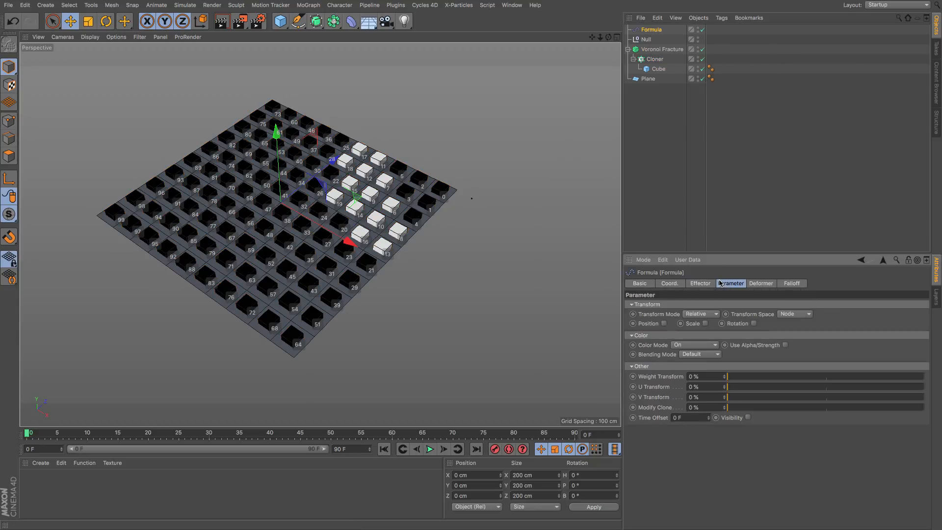
click(699, 348)
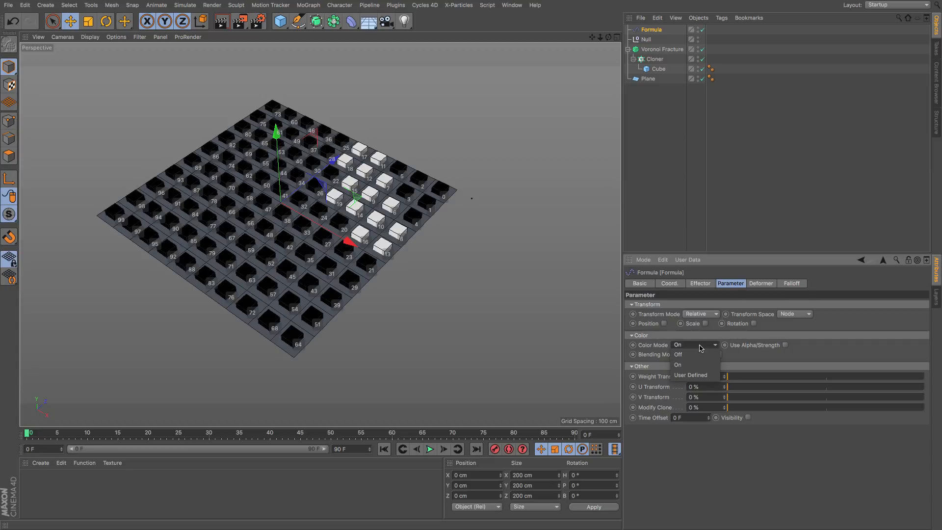
click(690, 375)
drag(907, 390, 928, 396)
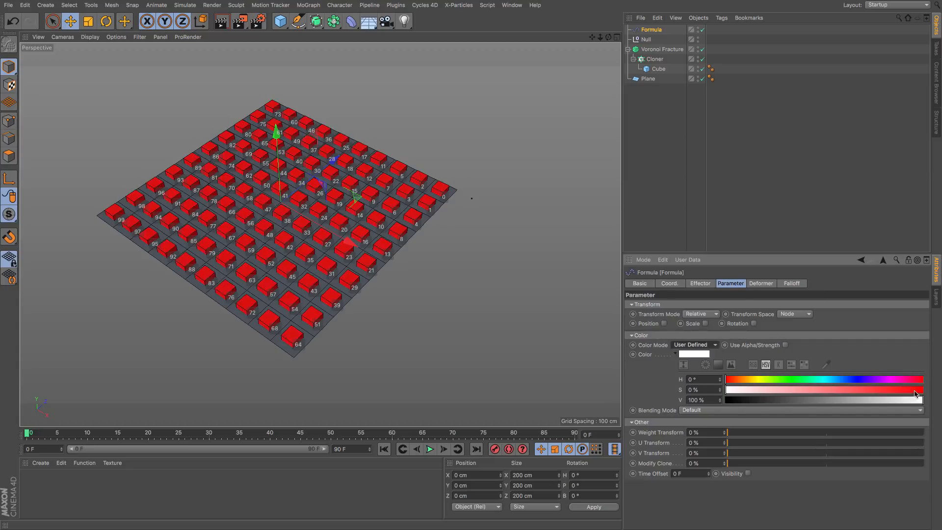
click(785, 346)
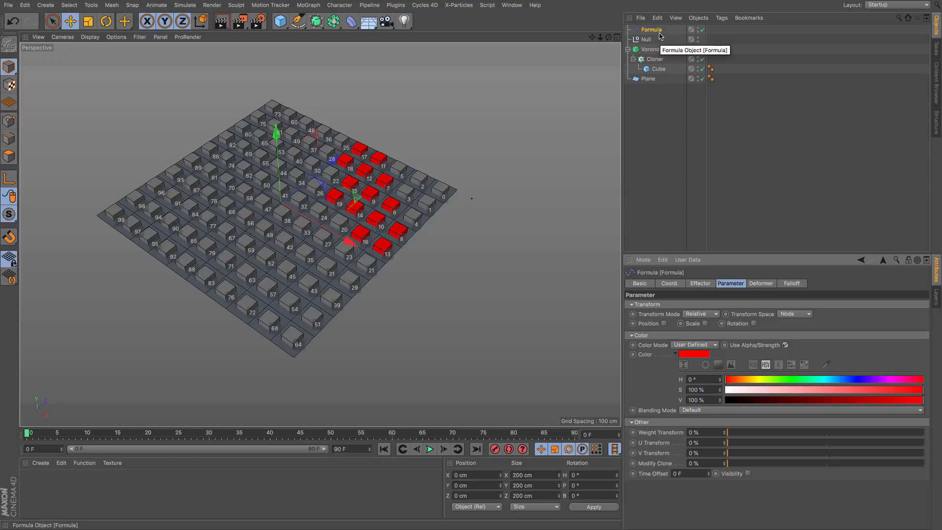
Duplicate the Formula effector directly below the original.
ctrl+drag(658, 33, 717, 353)
click(660, 59)
click(652, 40)
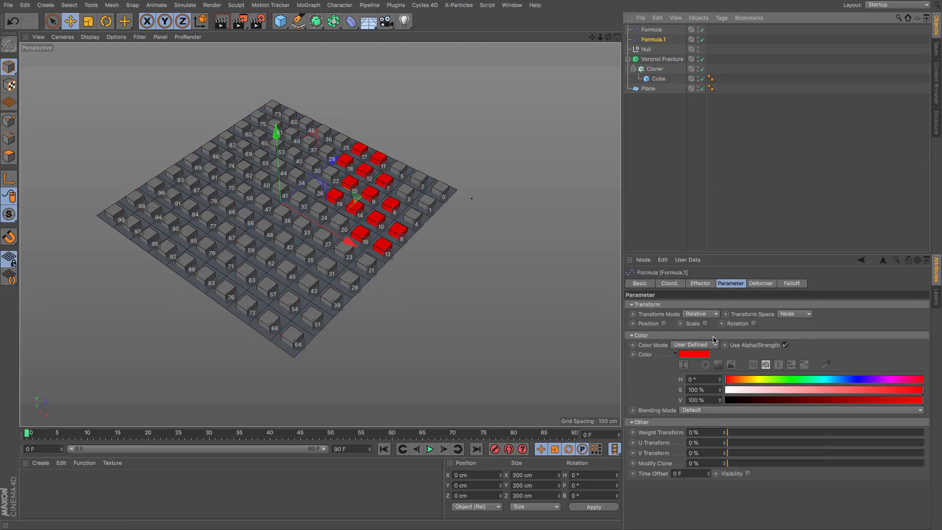
Set the duplicate effector's lower id limit to 50, raise its upper limit, and change its colour to green with hue 114°.
click(703, 284)
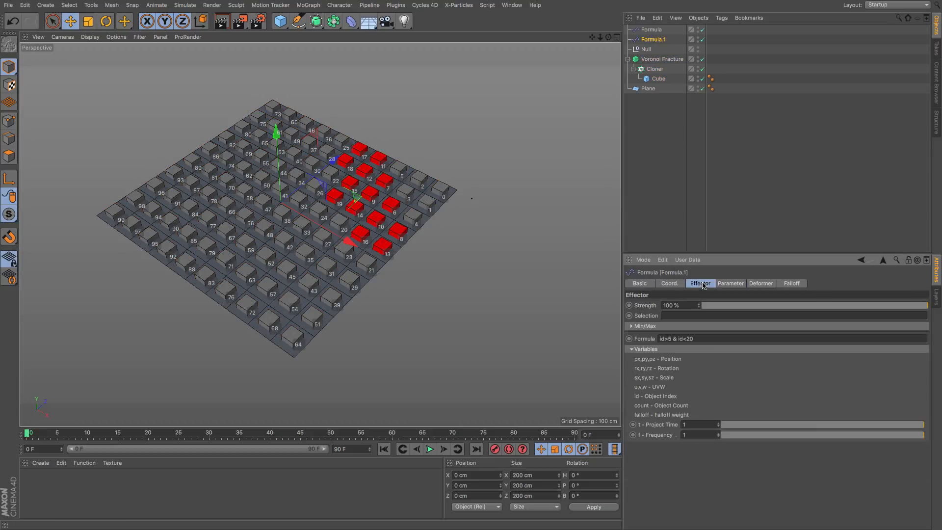
double_click(670, 339)
text(50)
double_click(692, 339)
drag(693, 342, 697, 340)
click(728, 284)
click(789, 380)
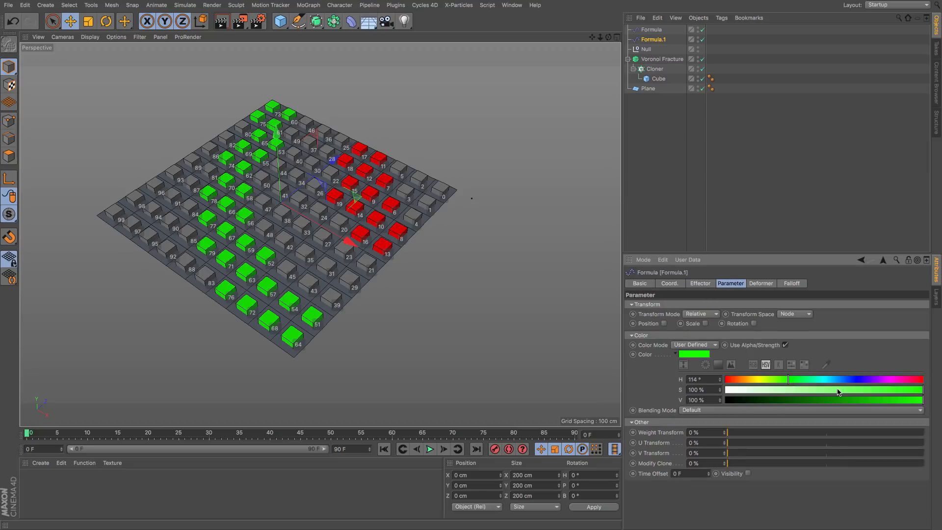
Move the Null to about X 265 cm, Z 83 cm, and show the Voronoi Fracture's Sorting settings.
click(651, 29)
click(654, 40)
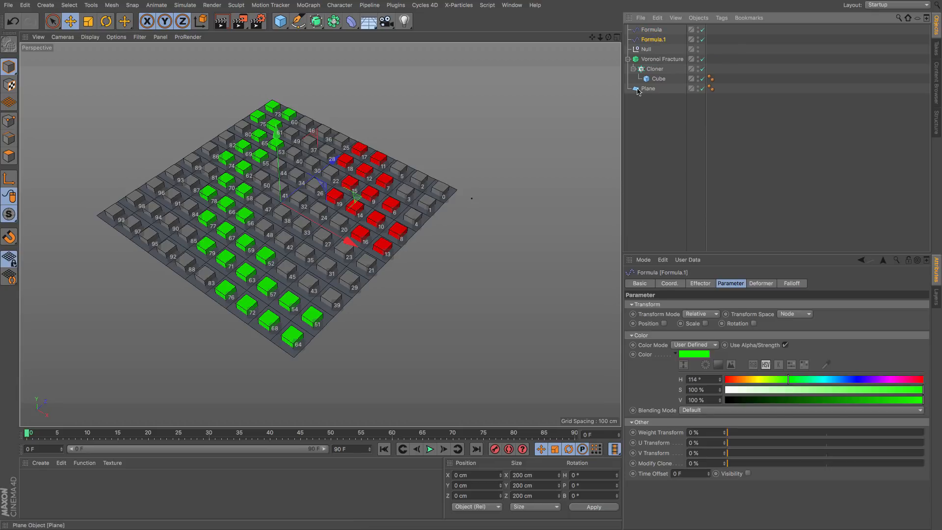
click(646, 49)
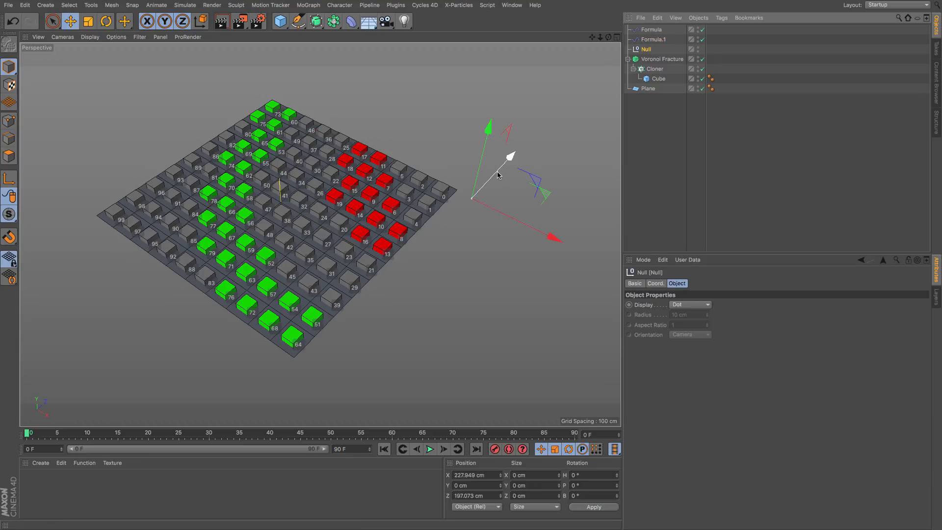
drag(498, 174, 470, 239)
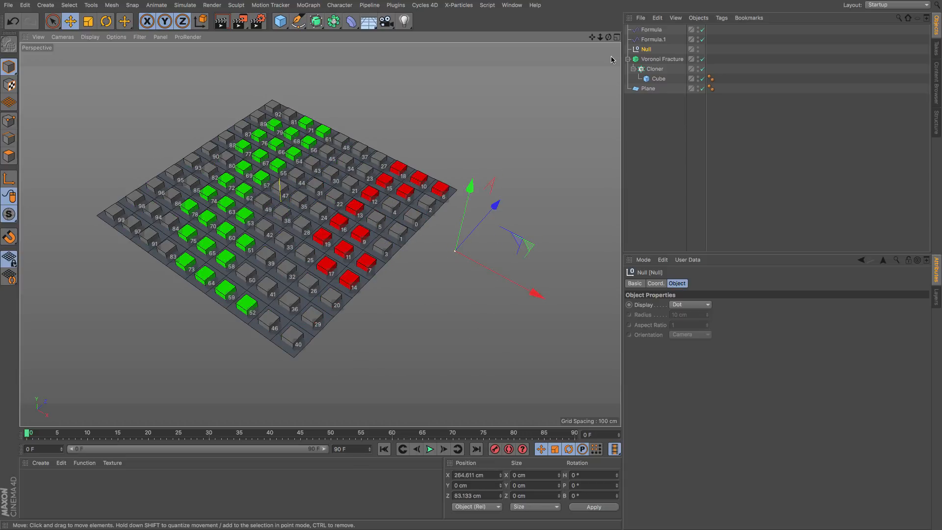
click(662, 59)
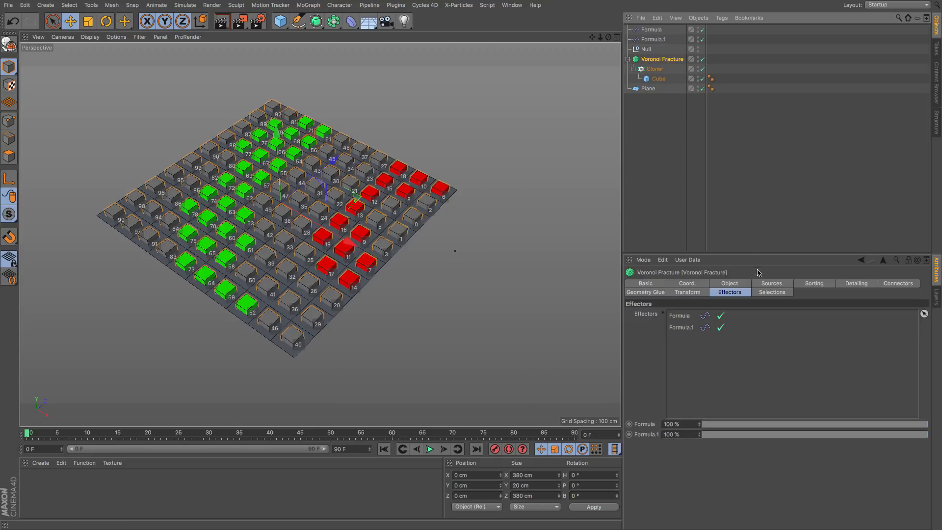
click(812, 284)
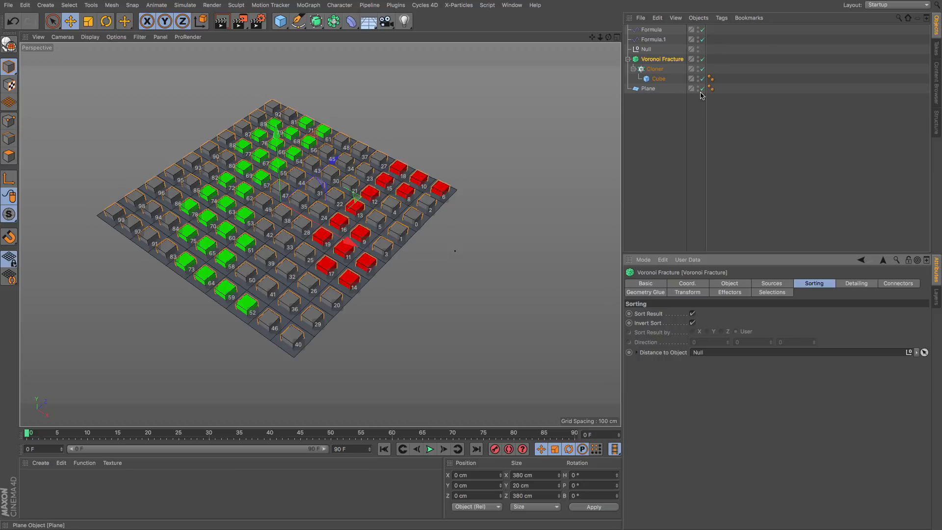
Copy the Cloner with its Cube into a new document.
click(656, 71)
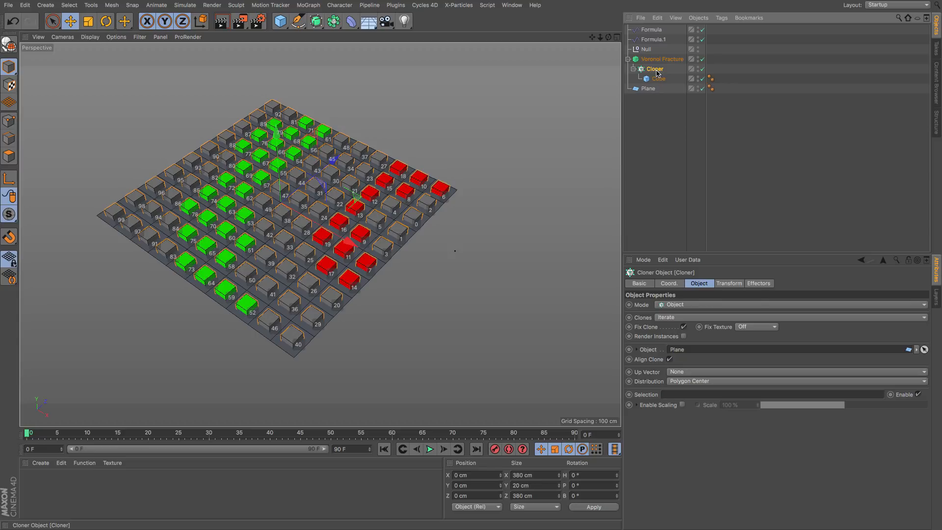
key(super+n)
key(super+v)
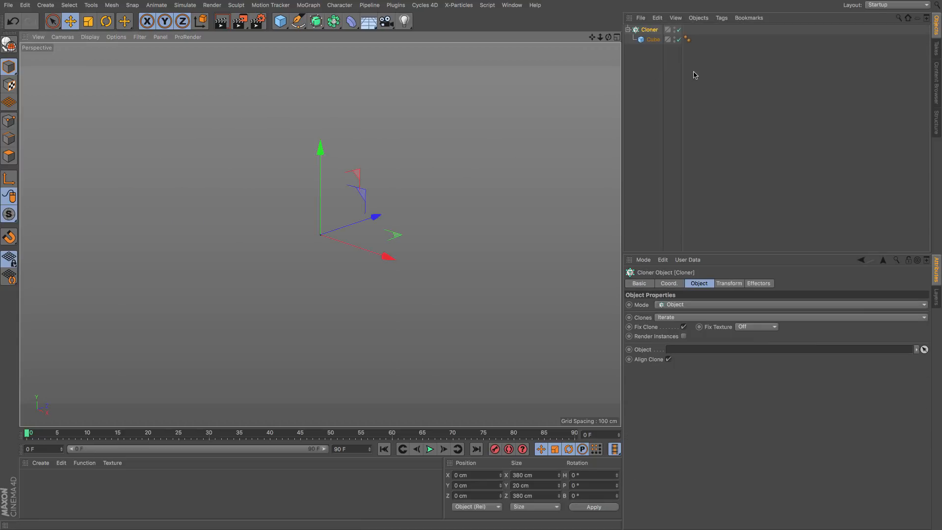
click(652, 34)
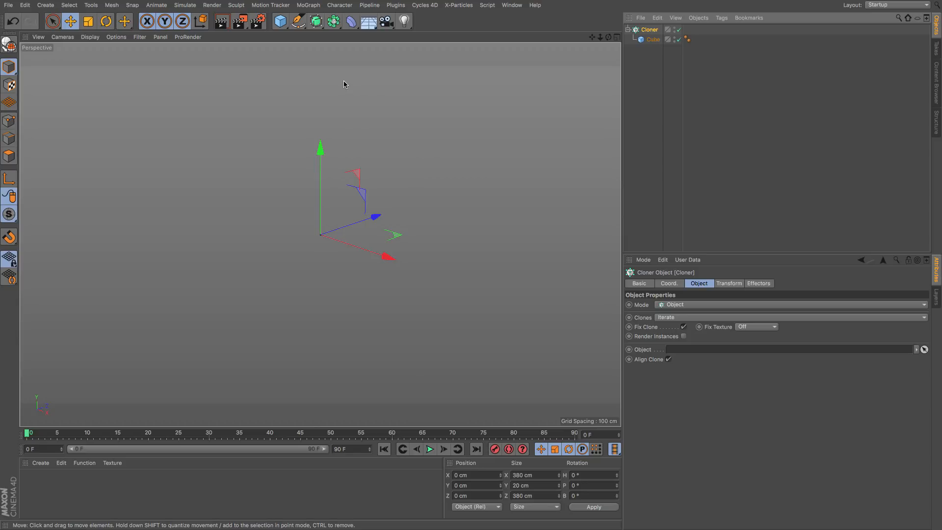
Add an Arc spline and set its plane to XZ.
click(297, 22)
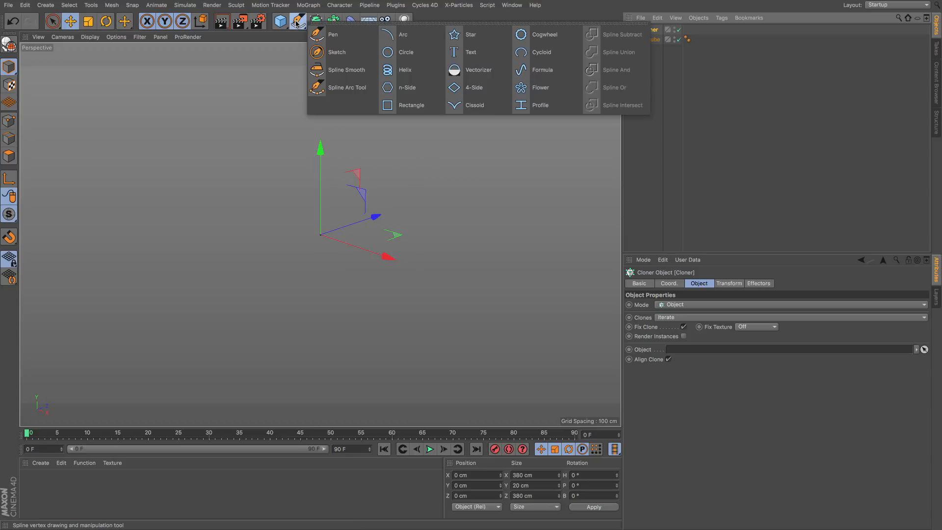
click(395, 35)
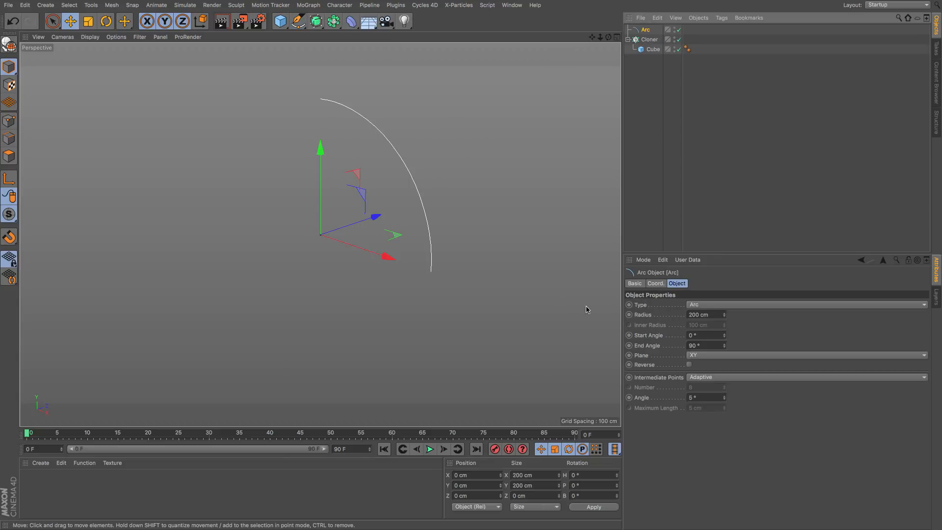
click(710, 355)
click(710, 385)
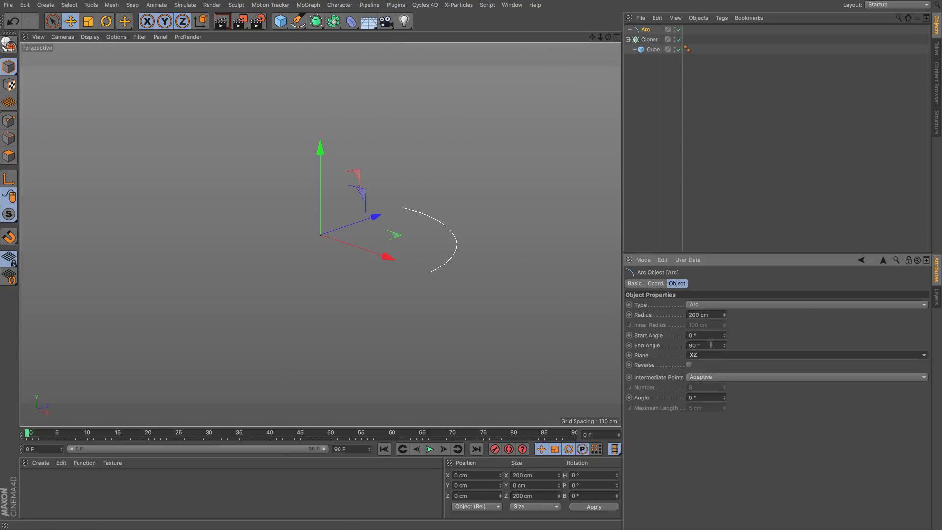
Set the Arc's end angle to 180° and its radius to 100 cm.
click(711, 345)
text(180)
key(Return)
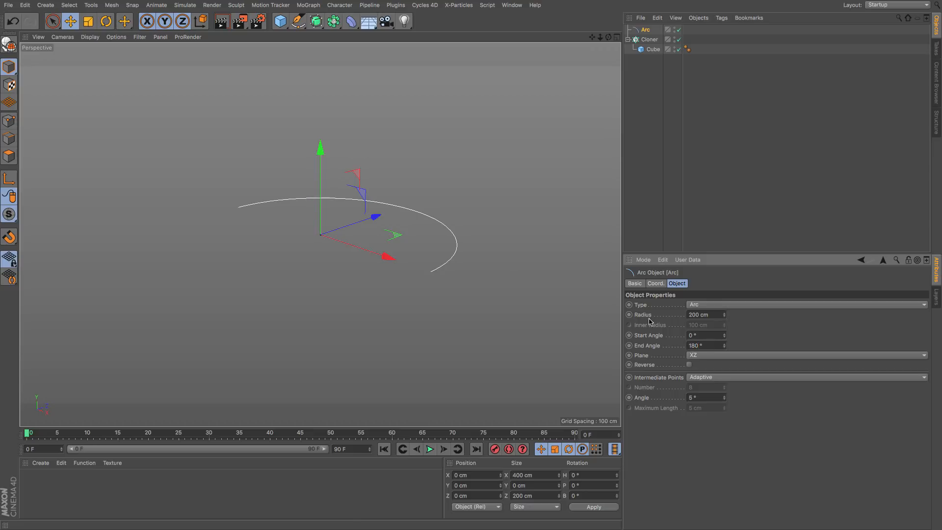
click(720, 314)
text(100)
key(Return)
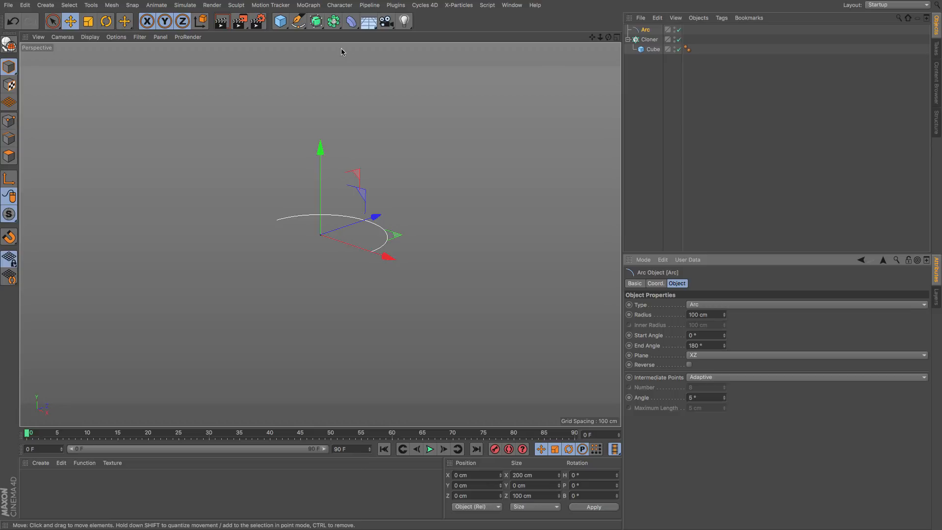
Add a second Cloner and place the Arc and a duplicate of it inside as children.
click(314, 5)
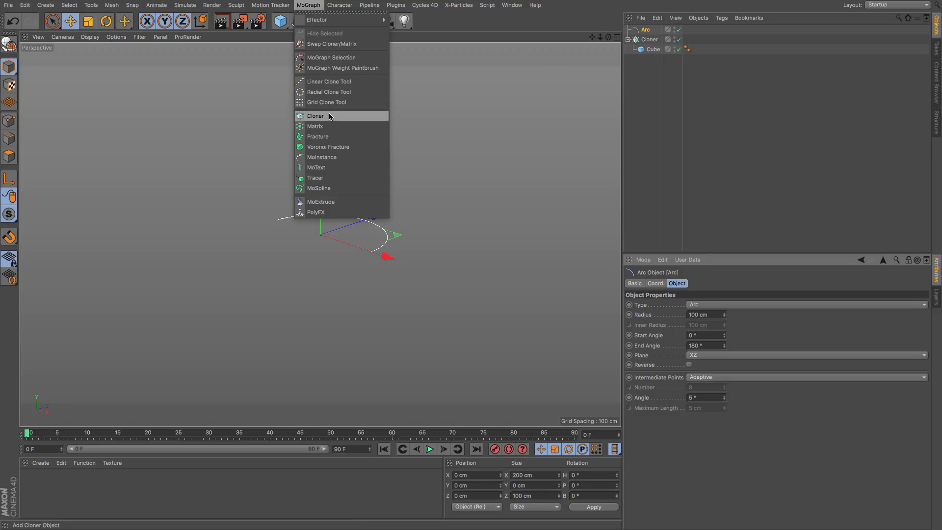
click(314, 114)
mouse_move(648, 39)
mouse_down()
mouse_move(651, 31)
mouse_move(652, 49)
mouse_up()
click(653, 31)
Set the duplicated Arc's radius to 600 cm.
double_click(708, 314)
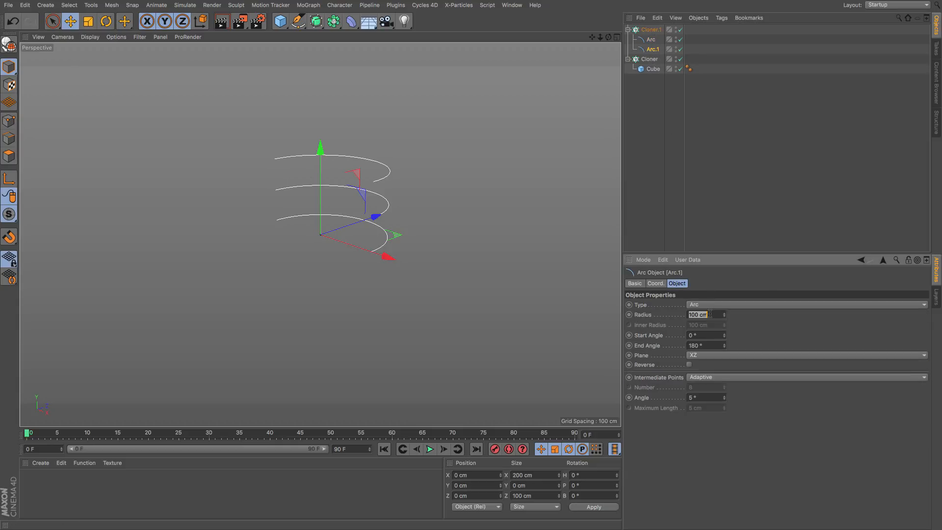
text(600)
key(Return)
Set the arcs' Cloner to a P.Y of 0 cm per step and its Clones mode to Blend.
click(652, 30)
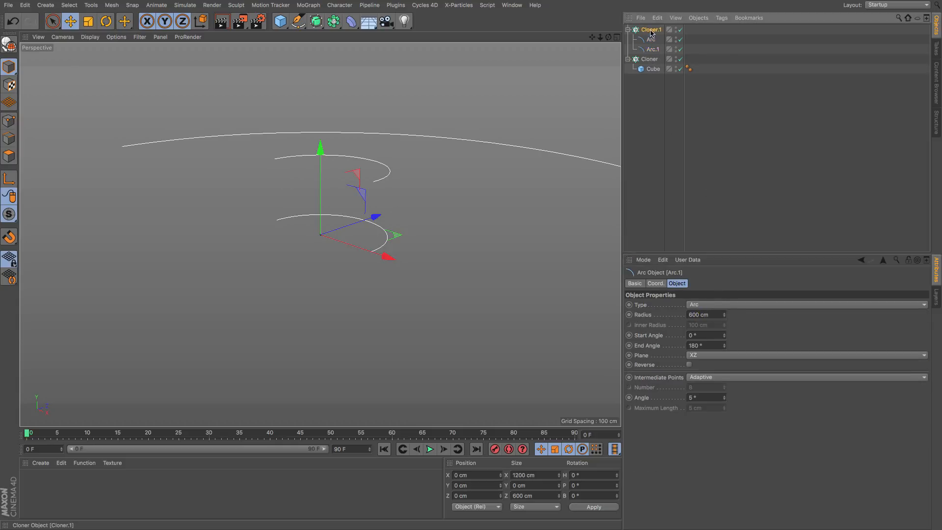
double_click(672, 403)
text(0)
key(Return)
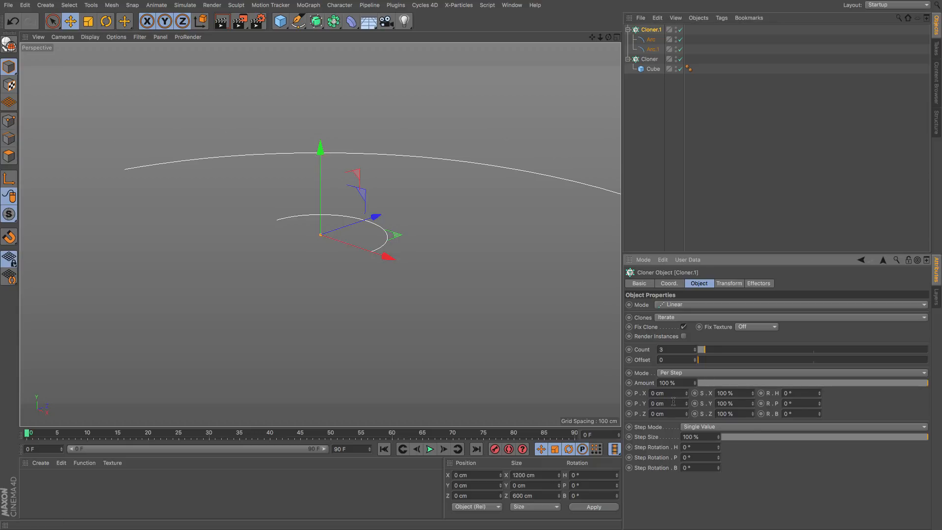
mouse_move(416, 174)
alt+mouse_down()
mouse_move(458, 155)
mouse_move(429, 187)
alt+mouse_up()
alt+middle_drag(428, 186, 385, 217)
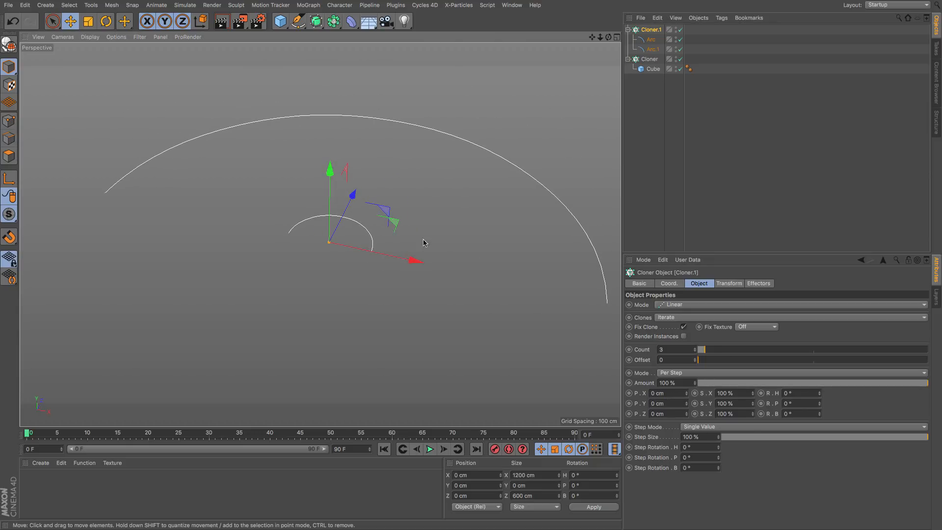
click(673, 318)
click(681, 345)
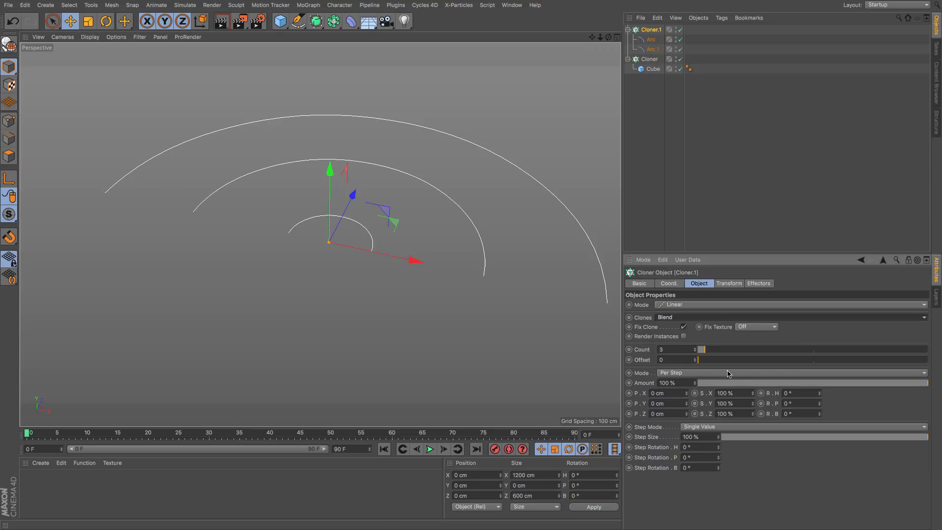
Set the arcs' Cloner count to 5 and link that Cloner as the object the cube Cloner distributes its clones on.
click(711, 350)
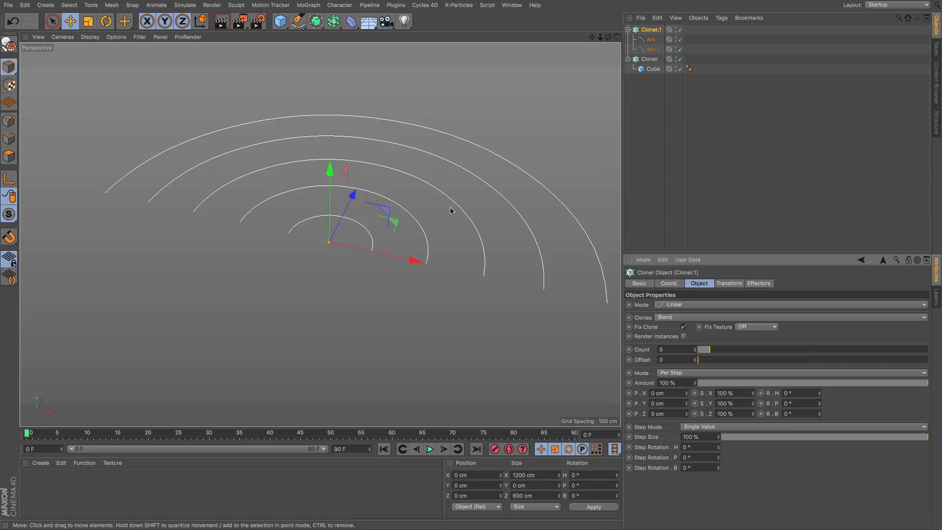
click(650, 59)
drag(651, 32, 717, 352)
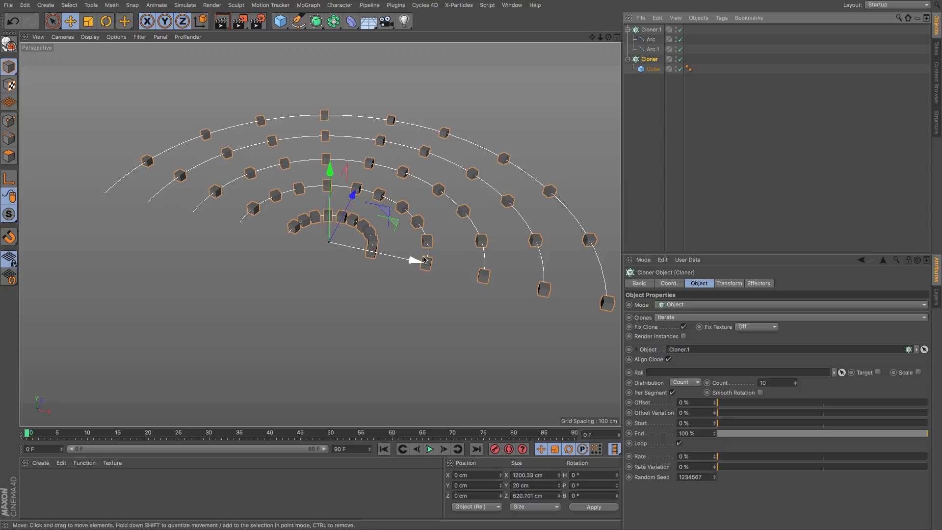
Switch the cube Cloner's distribution to Step with a step of 78 cm.
click(695, 385)
click(694, 411)
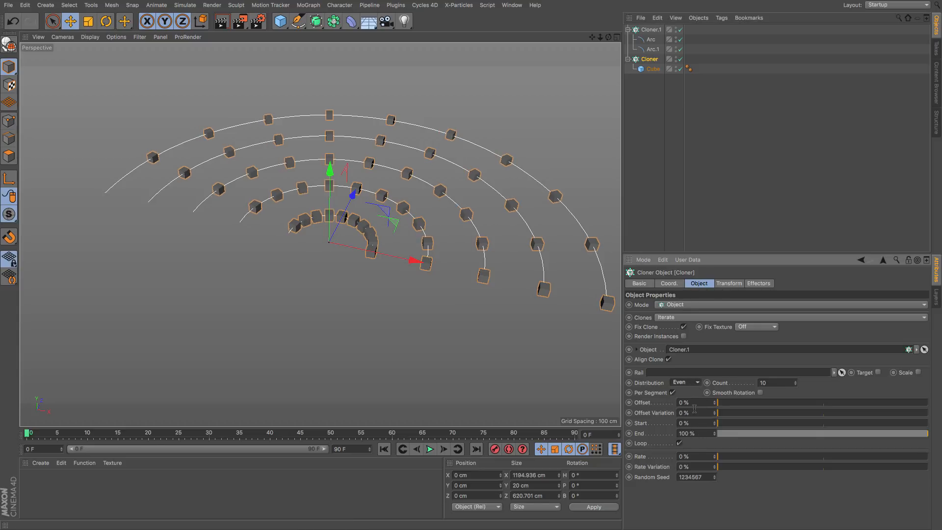
click(693, 387)
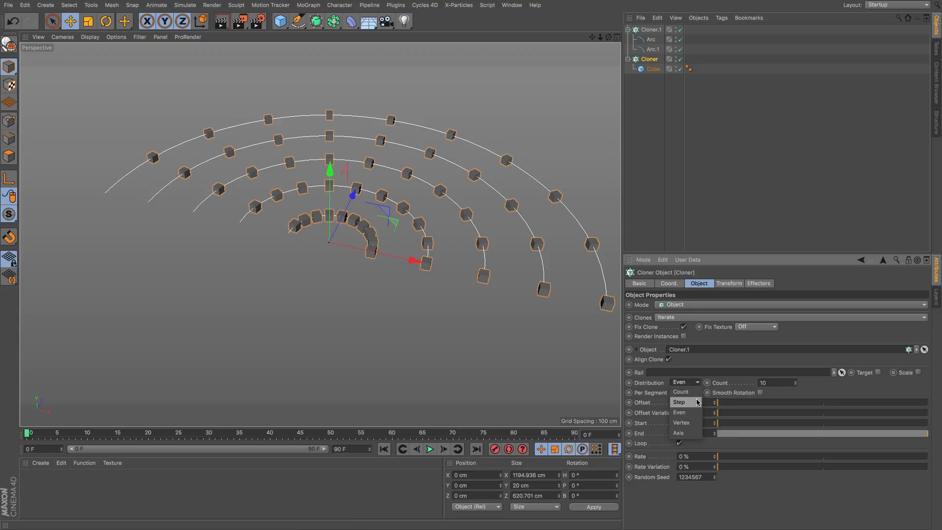
click(698, 403)
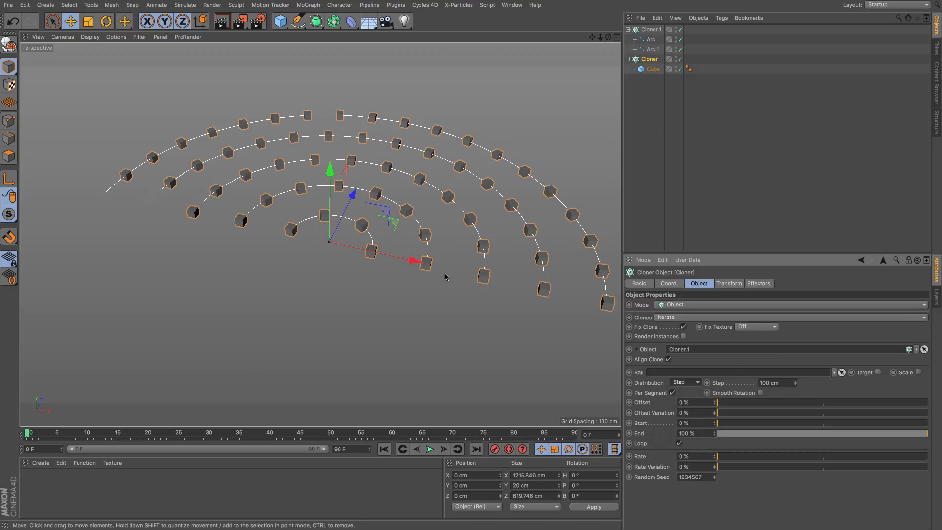
drag(796, 385, 796, 404)
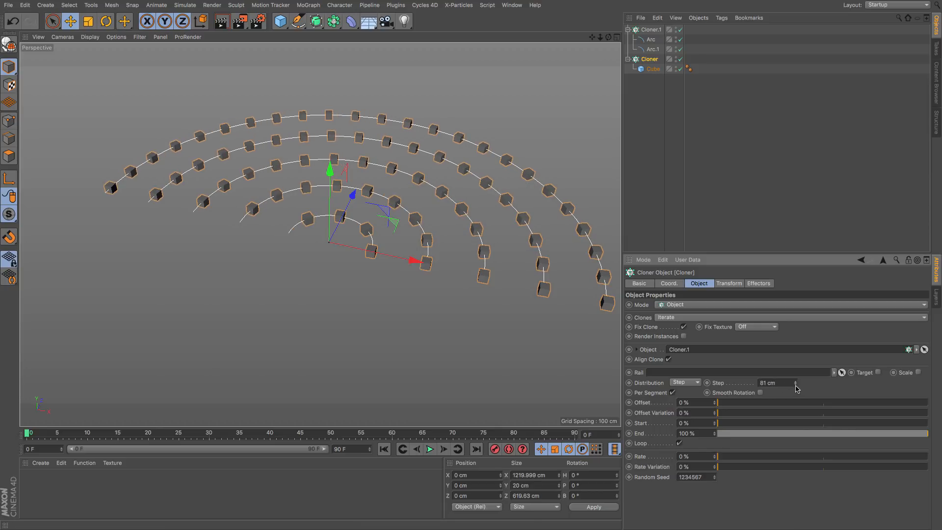
drag(796, 386, 795, 391)
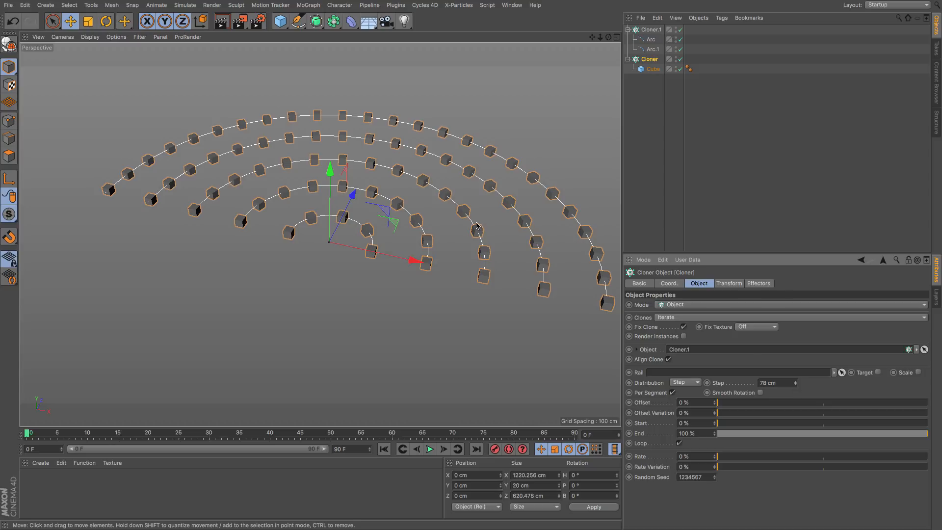
Display the index numbers on the cube Cloner's clones.
click(728, 283)
click(701, 305)
click(694, 354)
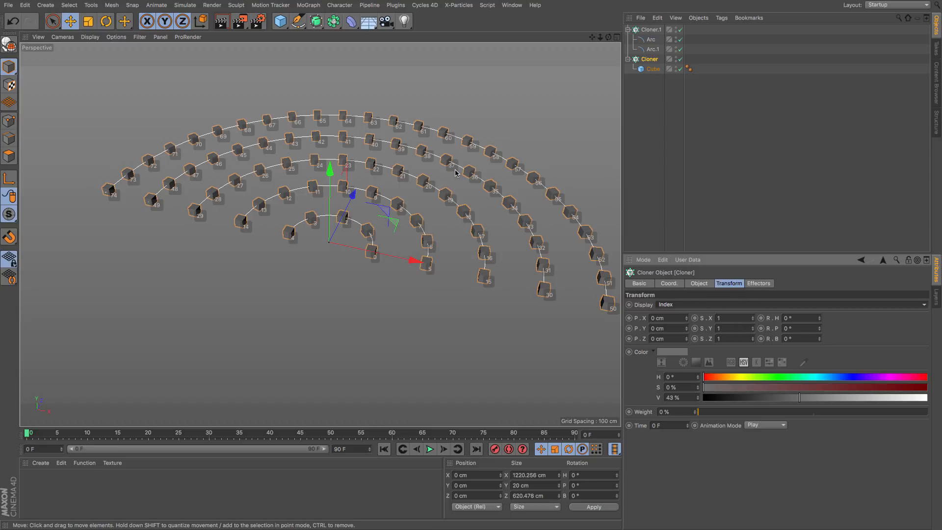
Copy the Formula effector with id>5 & id<20 from the Voronoi Fracture project into the arcs project and assign it to the cube Cloner.
click(512, 6)
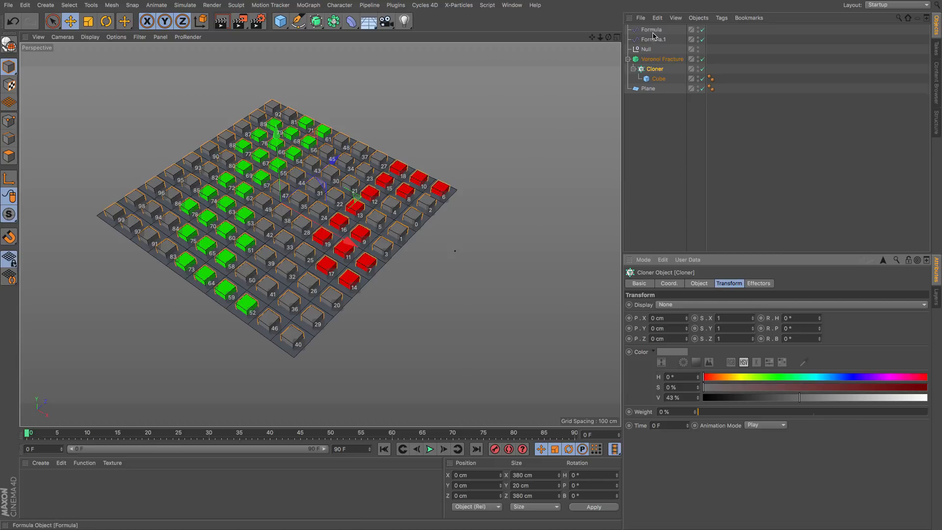
click(652, 29)
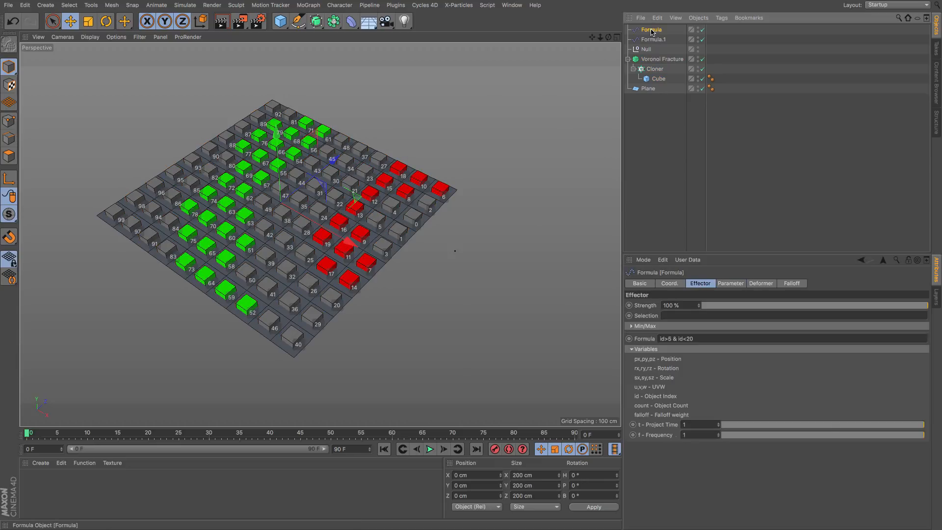
click(512, 6)
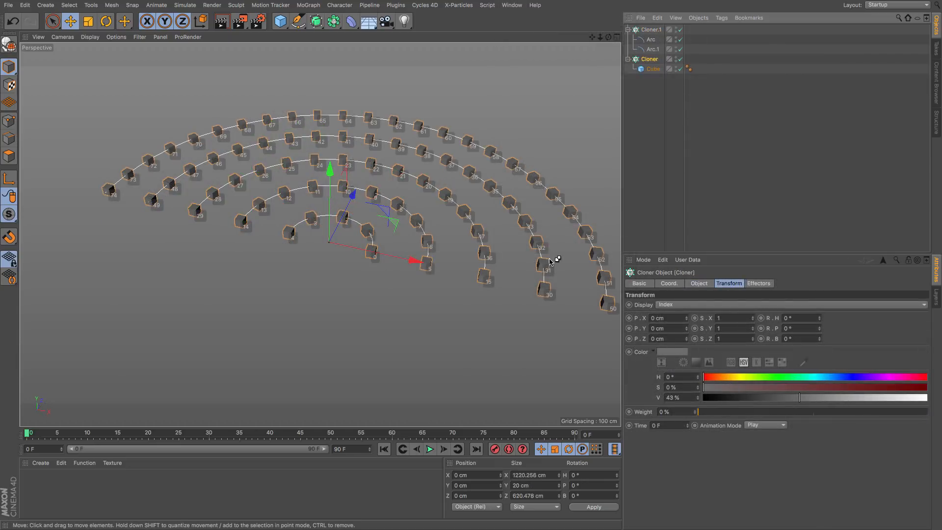
click(656, 70)
mouse_move(656, 76)
mouse_down()
mouse_move(649, 94)
mouse_move(755, 328)
mouse_move(764, 288)
mouse_move(735, 340)
mouse_up()
click(650, 59)
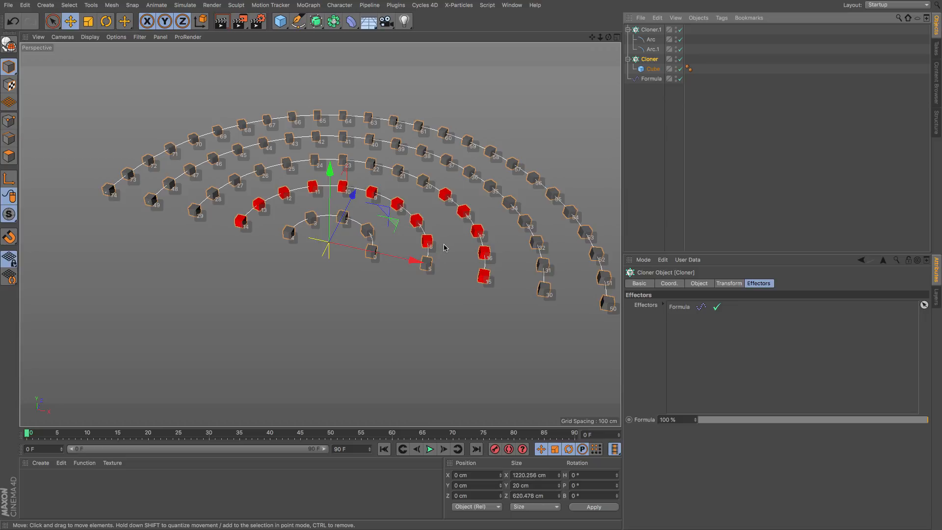
click(653, 78)
click(705, 285)
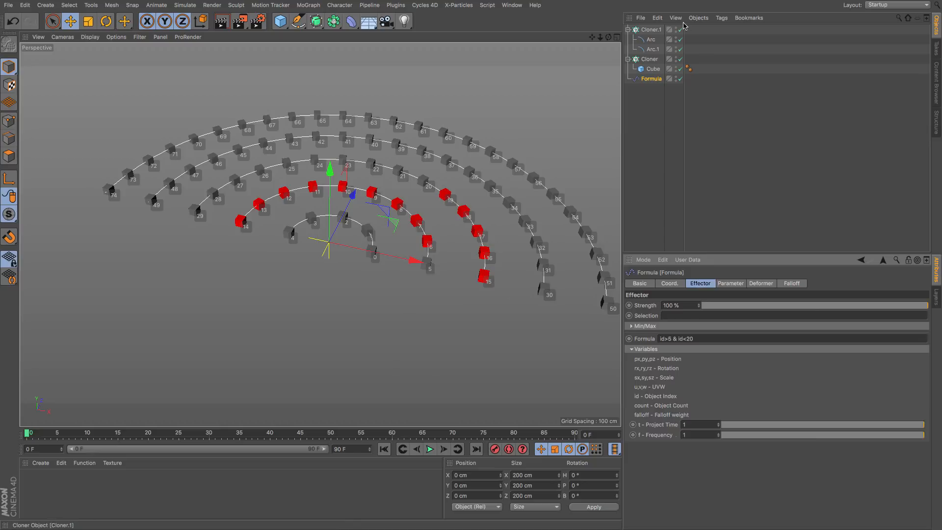
Try a Plain effector on the arcs' Cloner with Position off and Rotation R.B at 6°, and delete it.
click(650, 29)
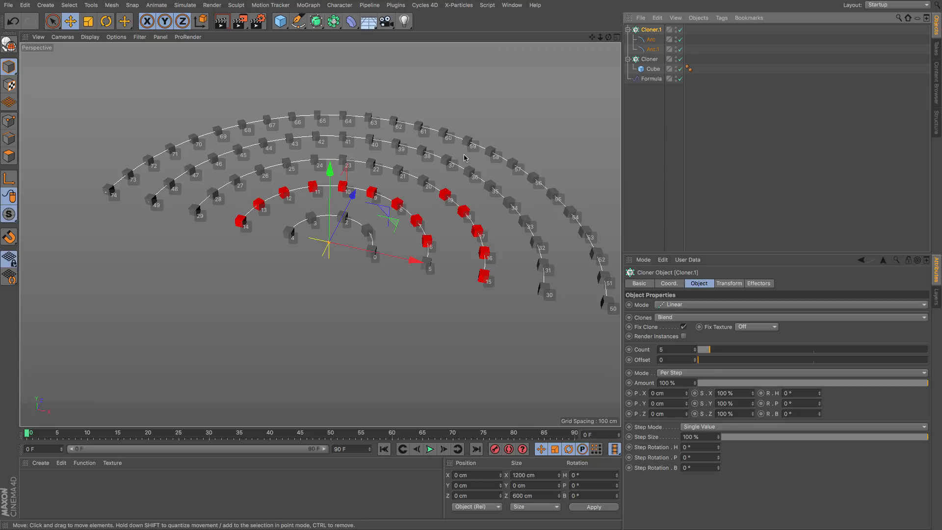
click(309, 5)
mouse_move(323, 23)
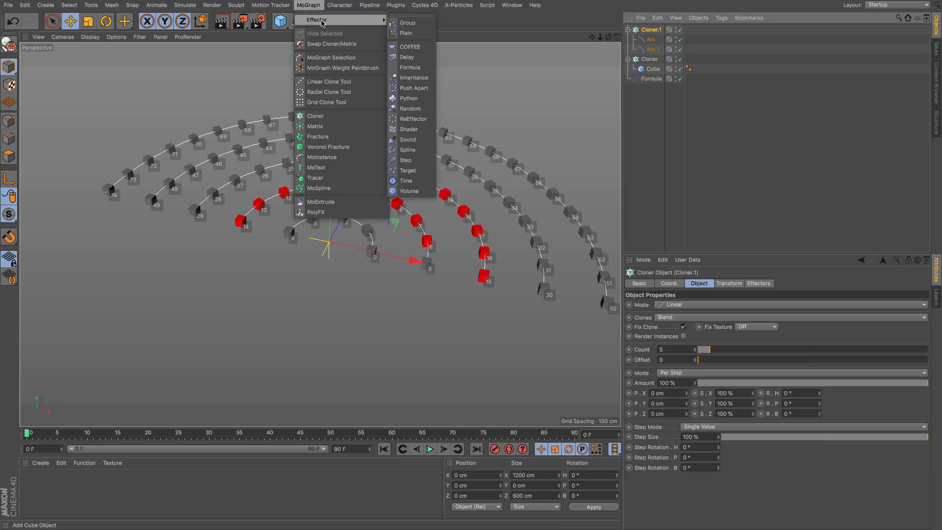
click(425, 33)
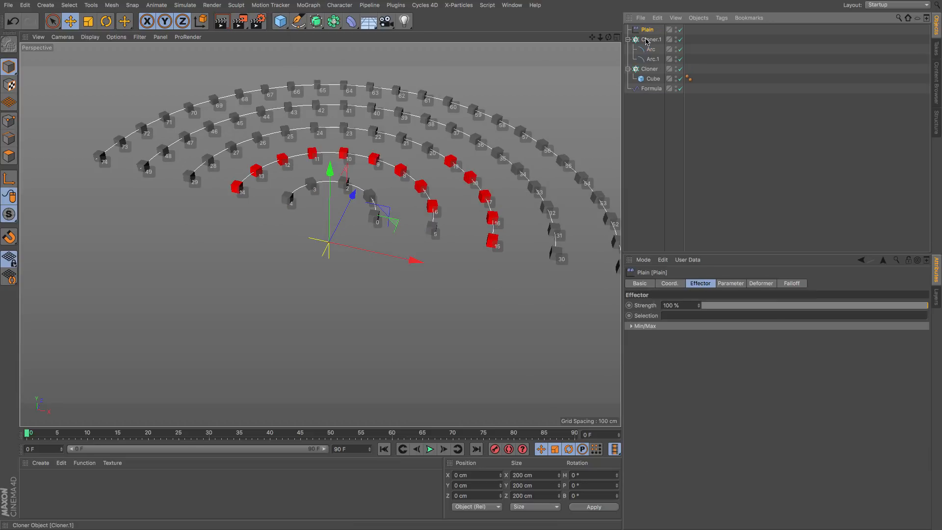
click(731, 284)
click(664, 324)
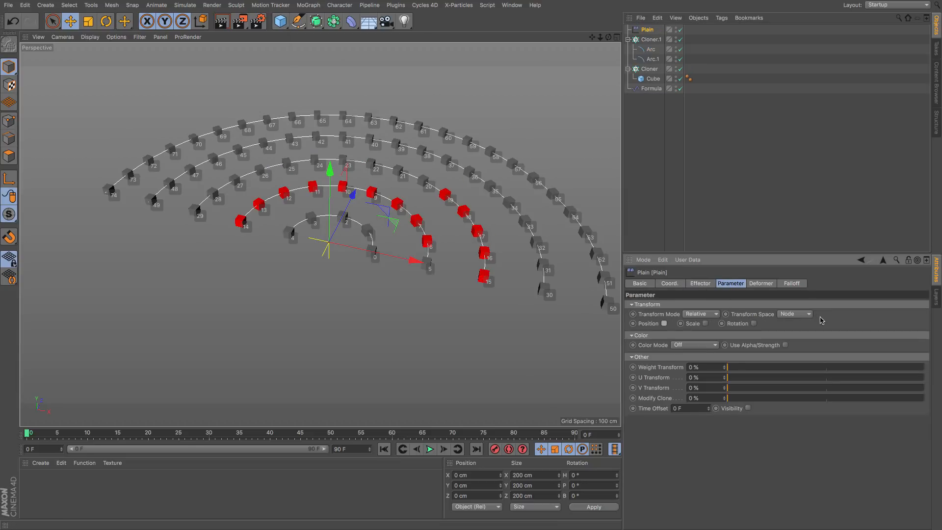
click(754, 323)
mouse_move(789, 354)
mouse_down()
mouse_move(789, 316)
mouse_move(789, 353)
mouse_move(741, 225)
mouse_up()
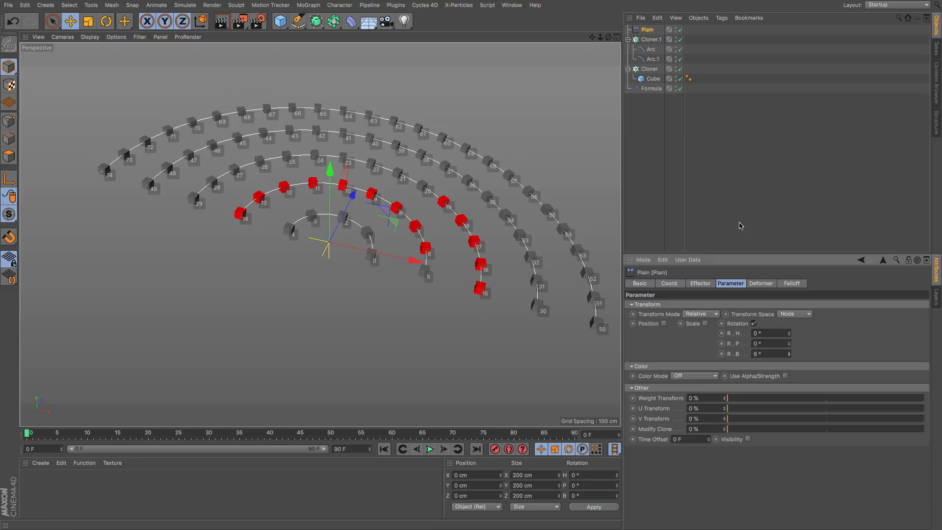
key(Delete)
Add a Formula effector to the arcs' Cloner and disable its Position and Scale.
click(649, 32)
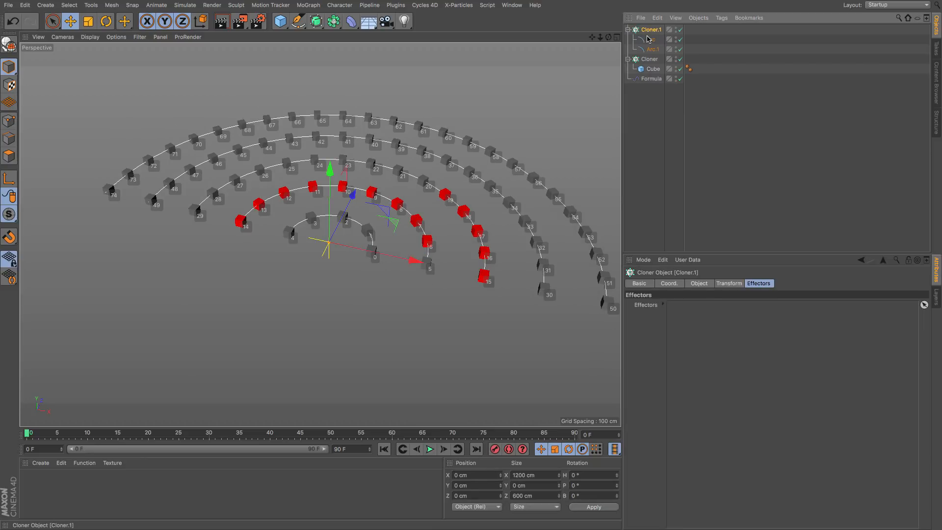
click(309, 5)
mouse_move(315, 20)
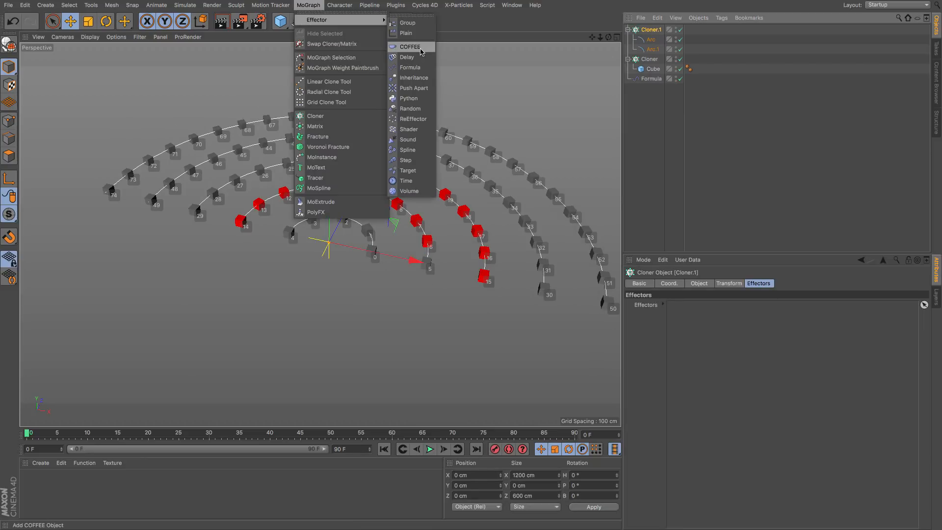
click(410, 67)
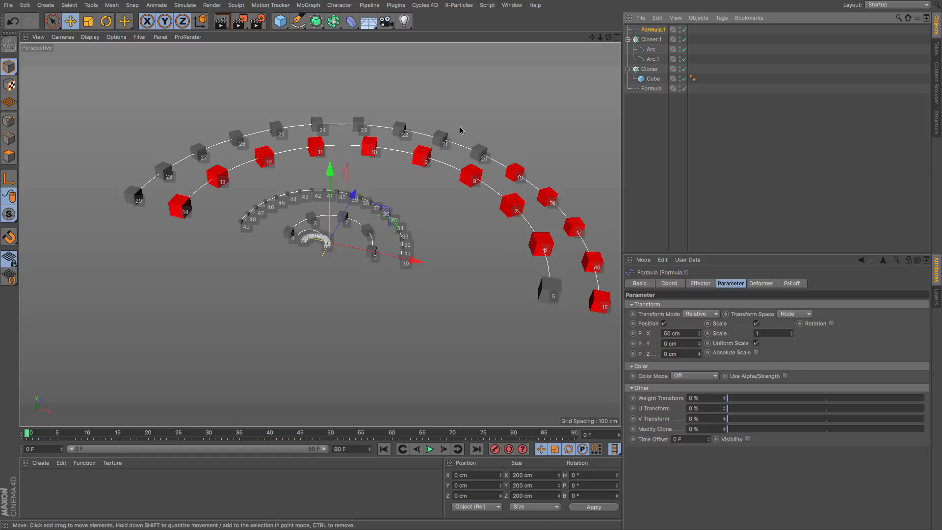
click(664, 323)
click(730, 324)
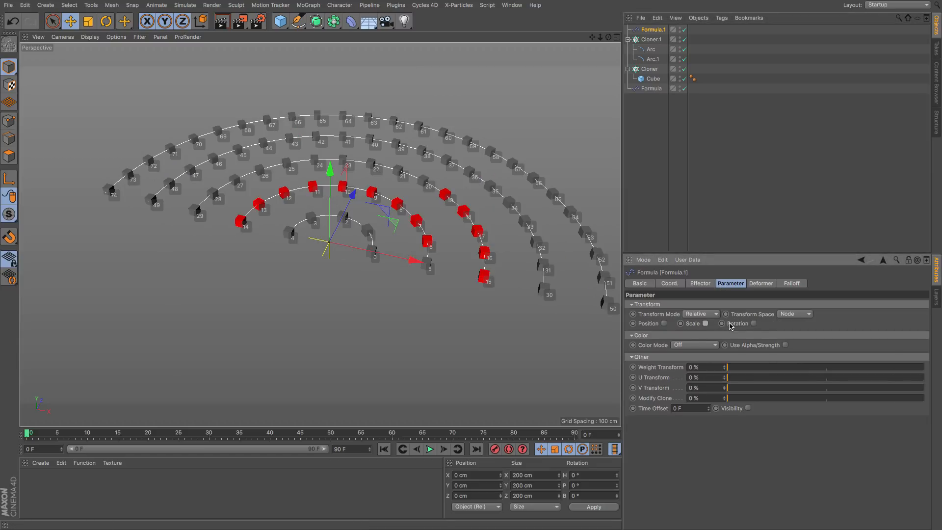
Enable Rotation on the arcs' Formula effector and set R.B to 180°.
click(754, 323)
drag(788, 354, 784, 355)
text(180)
key(Return)
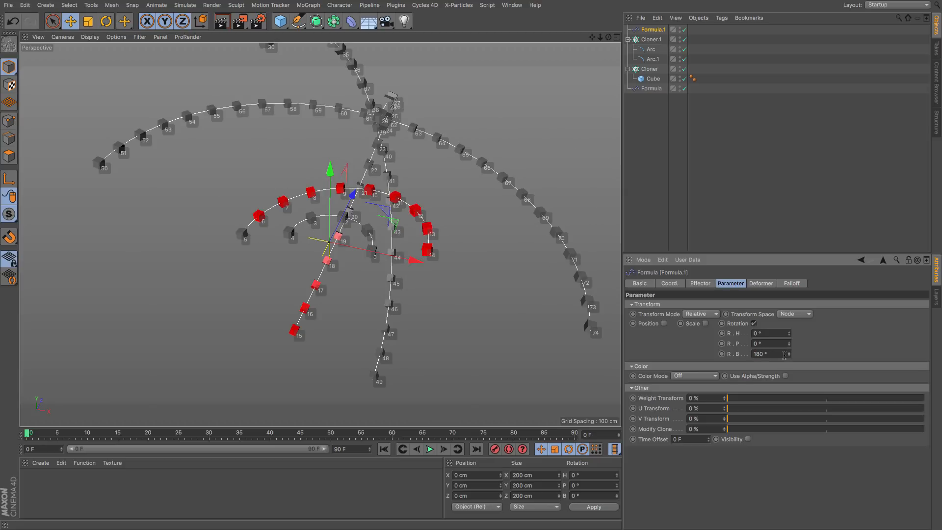
Preview the animated arc rotation and return to the first frame.
click(430, 449)
click(430, 450)
click(384, 449)
Replace the arcs' Formula effector expression with mod(id;2).
click(701, 284)
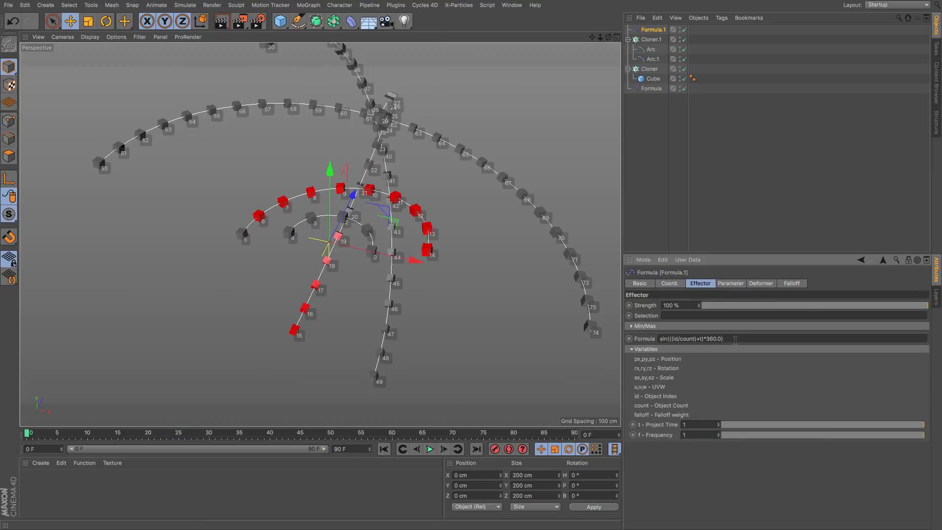
click(735, 339)
key(BackSpace)
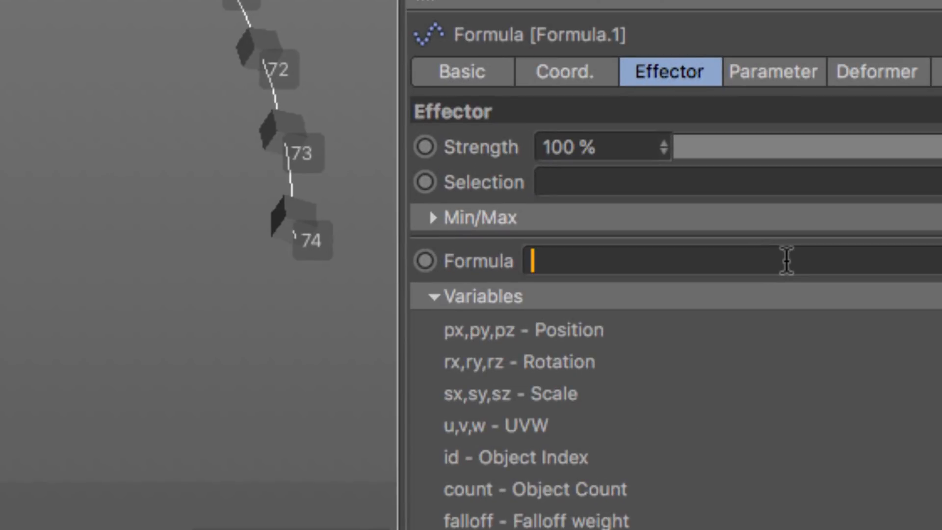
text(mod()
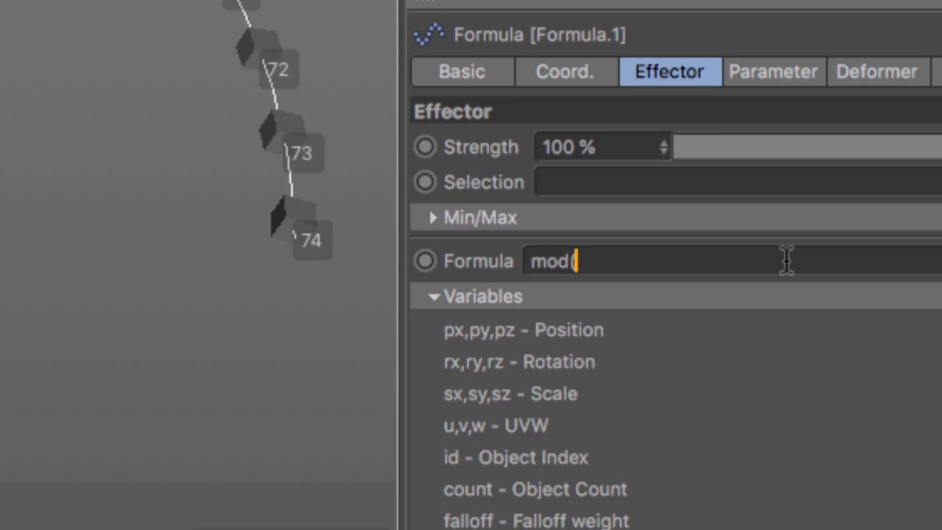
text(id;2))
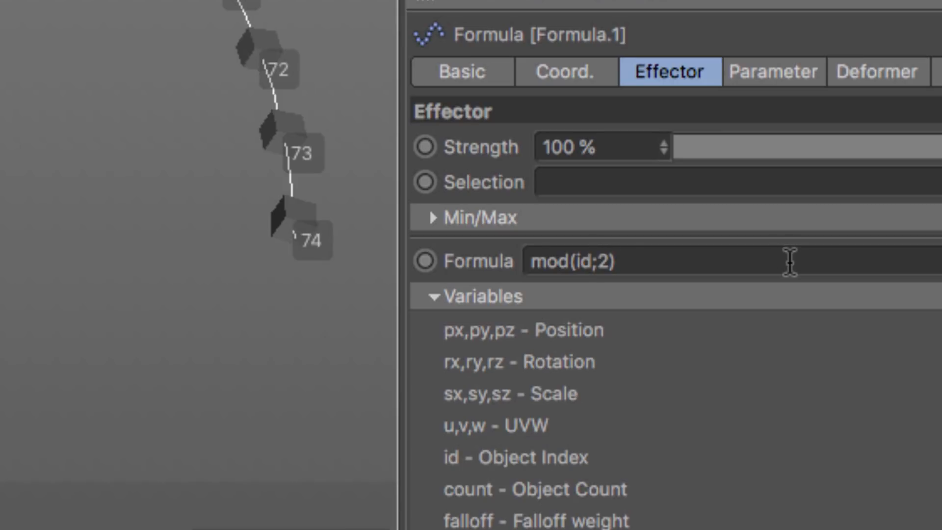
key(Return)
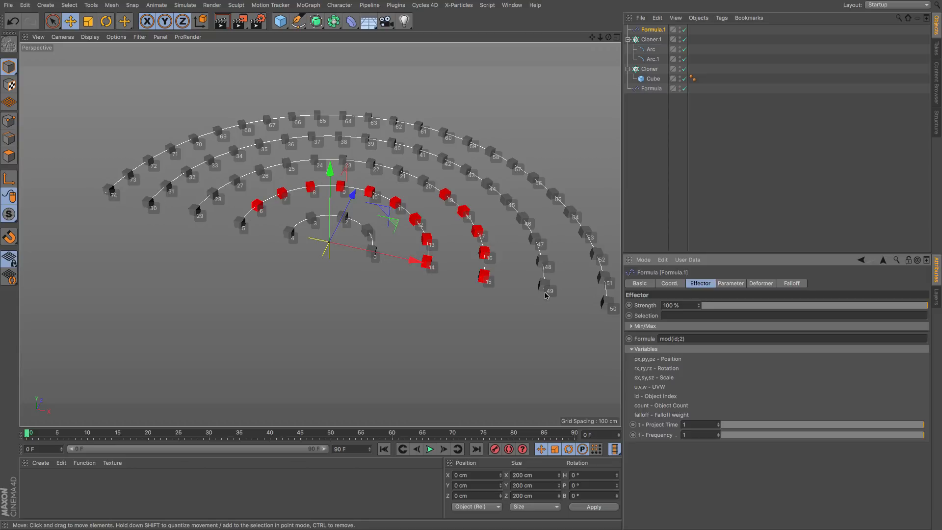
Open the help for the Formula parameter, search for "formula" and read the Formula (Appendix) page.
right_click(644, 341)
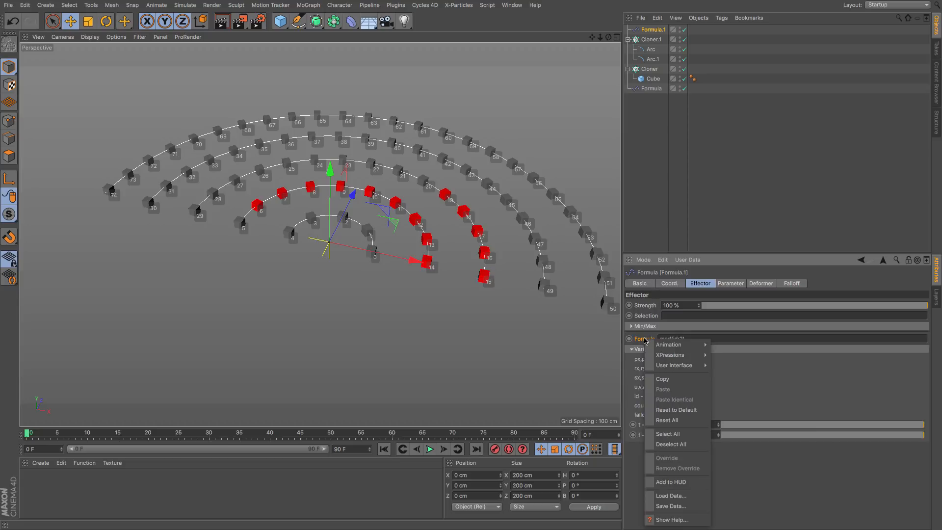
click(654, 523)
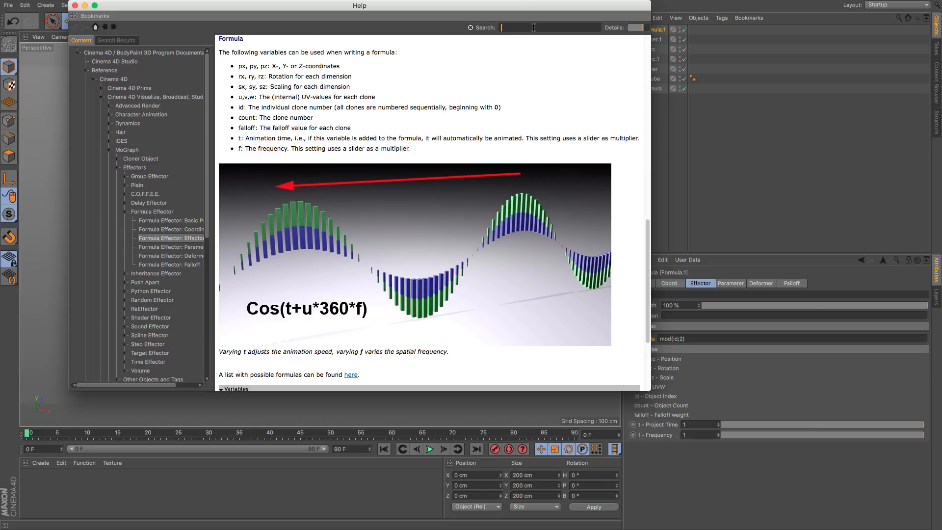
key(Return)
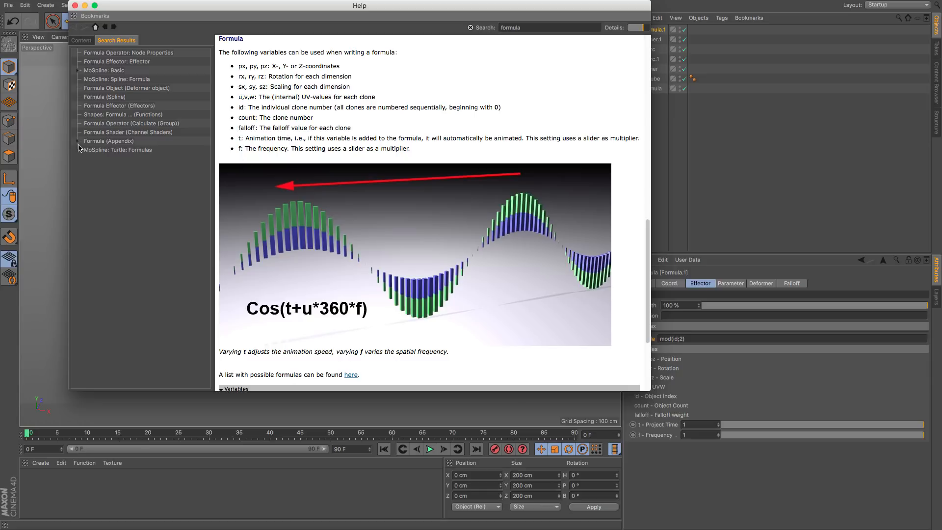
click(643, 29)
click(120, 143)
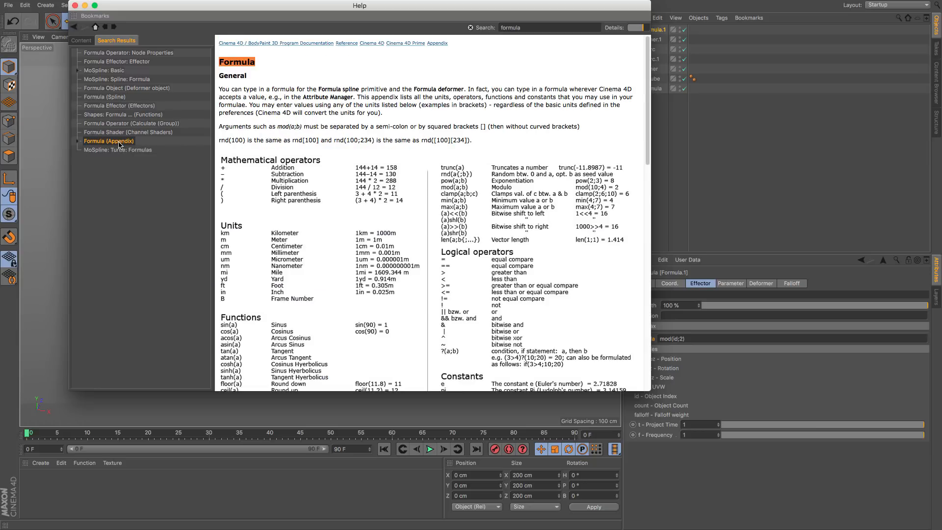
drag(646, 382, 725, 489)
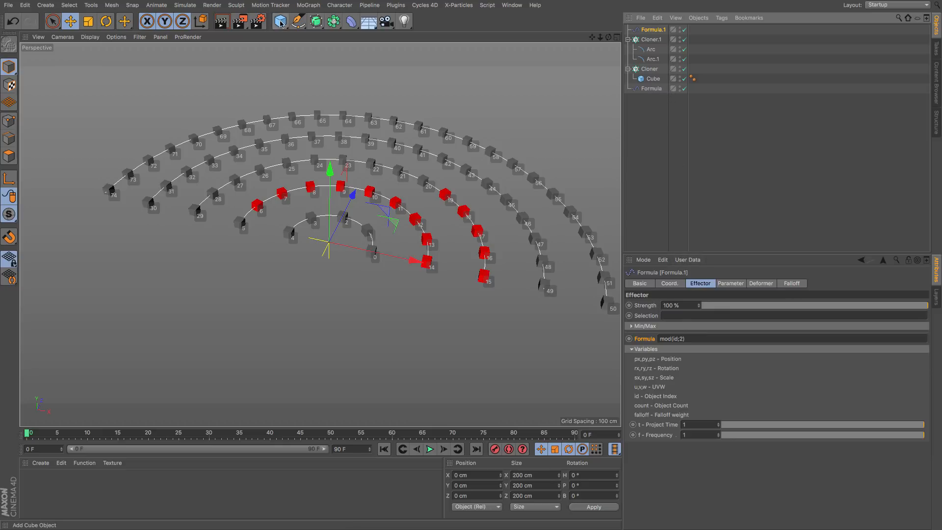
Add a Figure primitive, place it inside the Cloner that holds the cube, and delete the cube.
drag(284, 23, 432, 92)
drag(649, 29, 654, 84)
click(653, 90)
key(Delete)
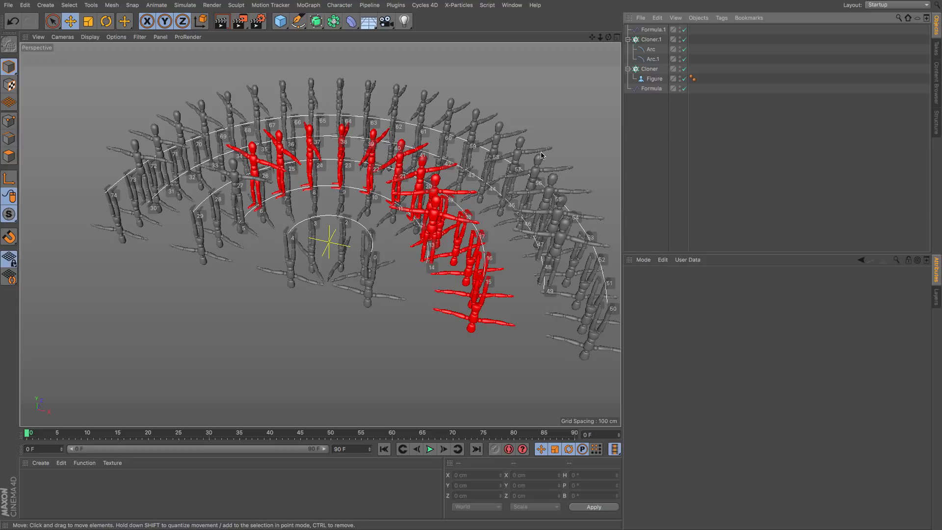
click(650, 69)
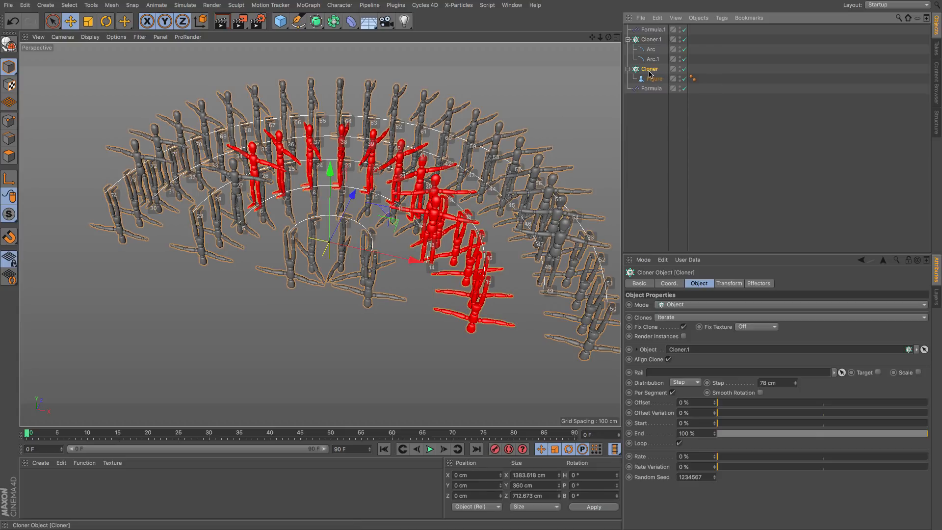
Add a Target effector to the Cloner that holds the Figure.
click(309, 5)
mouse_move(316, 20)
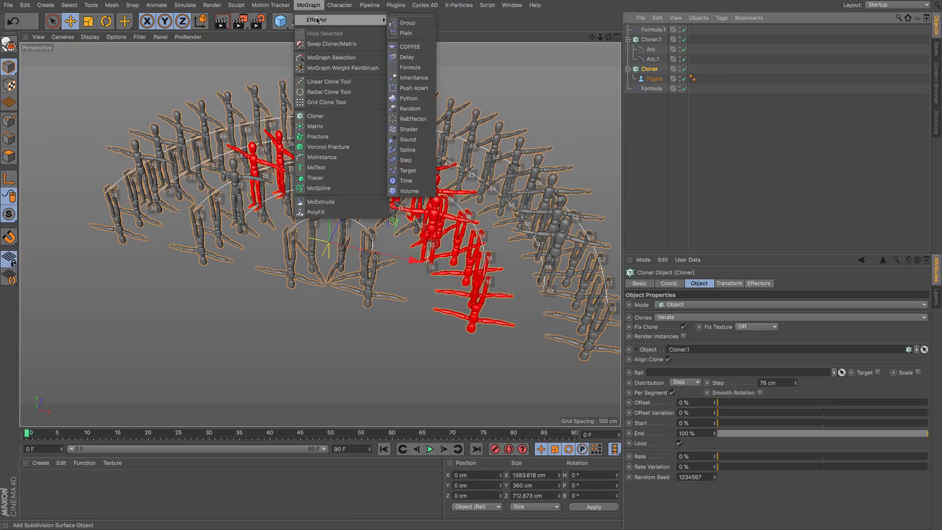
click(406, 171)
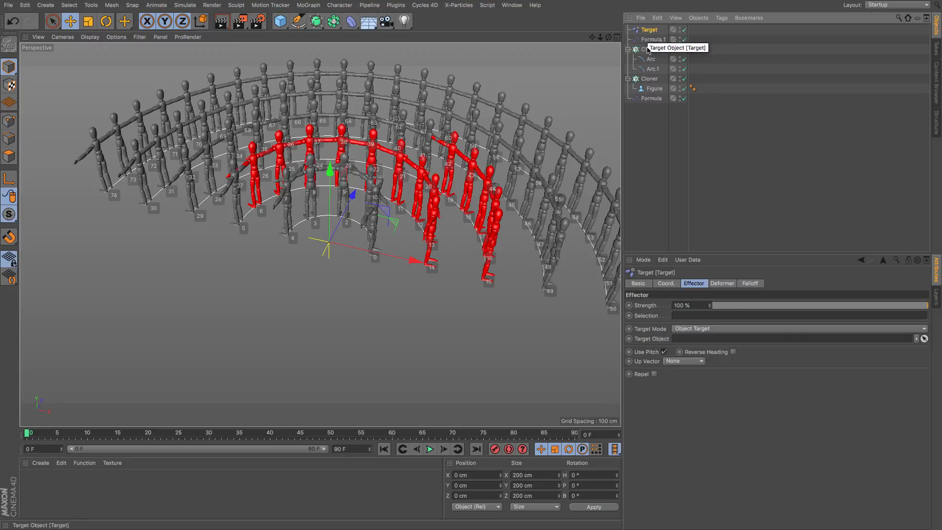
Group the Figure under a Null inside the Cloner and rotate the Figure to a heading of about 57.3°.
click(654, 90)
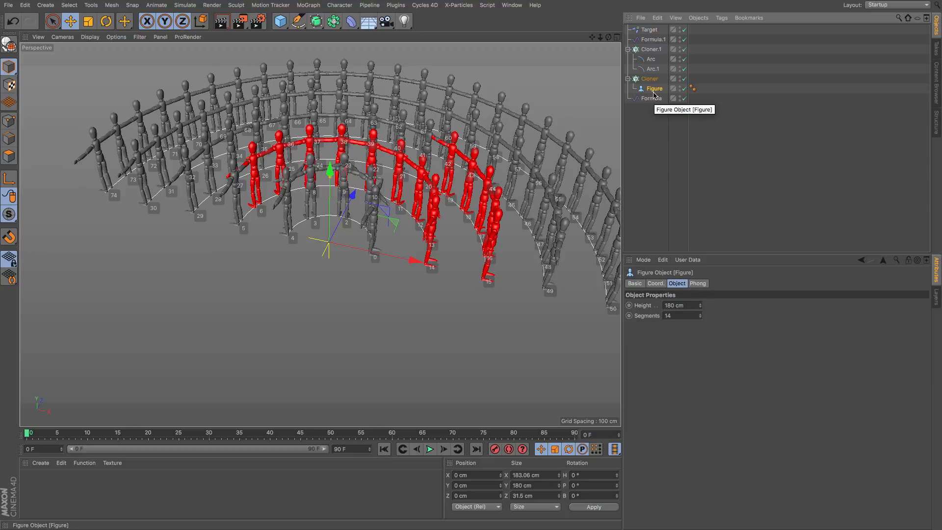
key(alt+g)
click(634, 89)
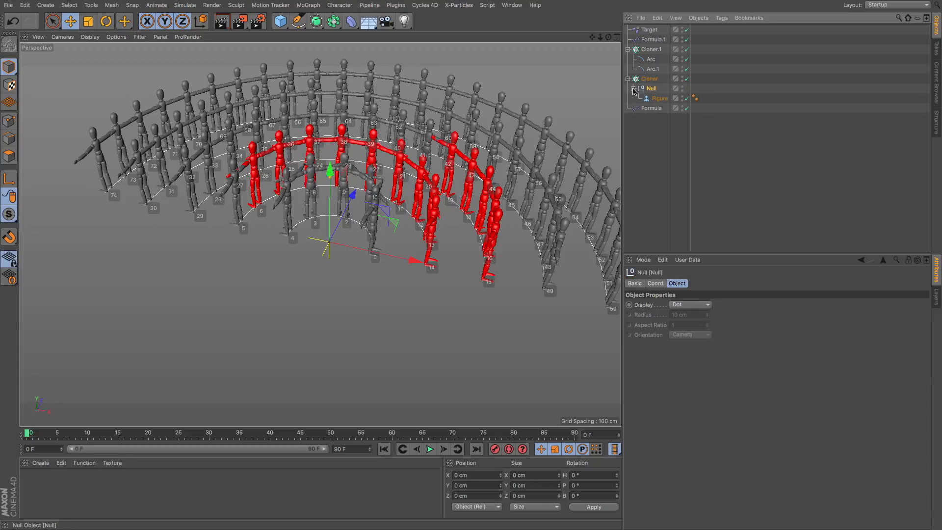
click(658, 99)
key(r)
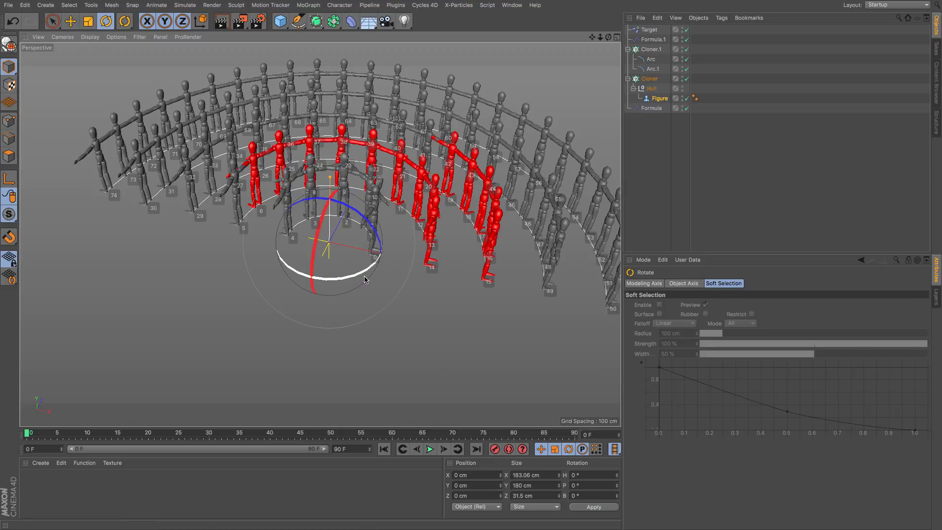
drag(368, 279, 379, 269)
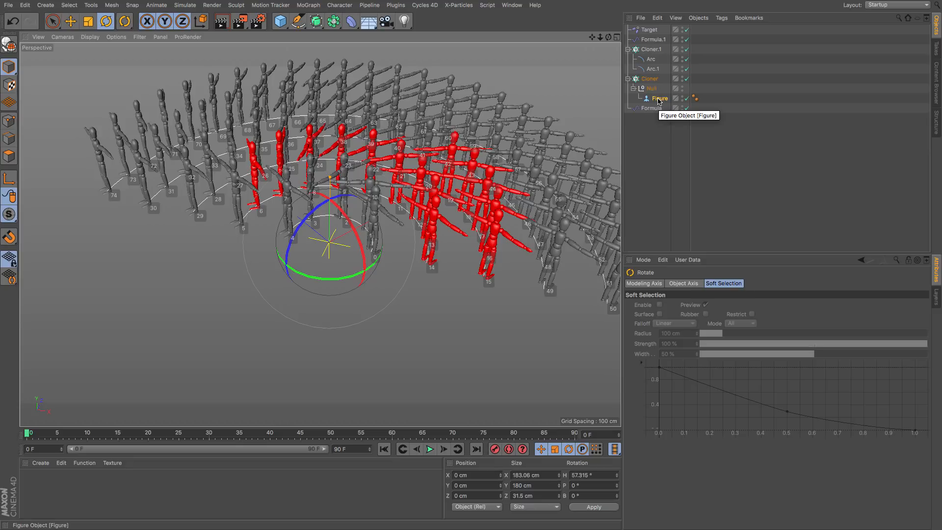
click(649, 30)
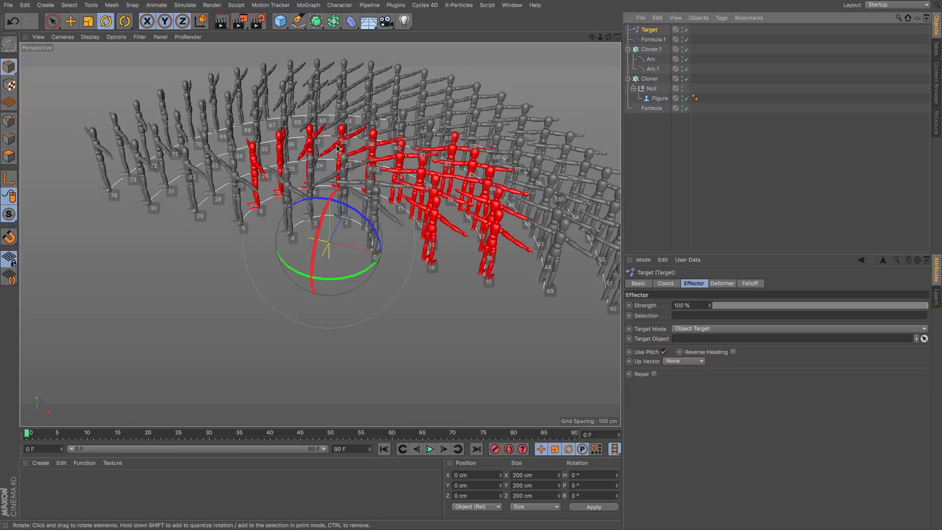
Create a new project and show only its Top view with the spline Pen ready.
key(super+n)
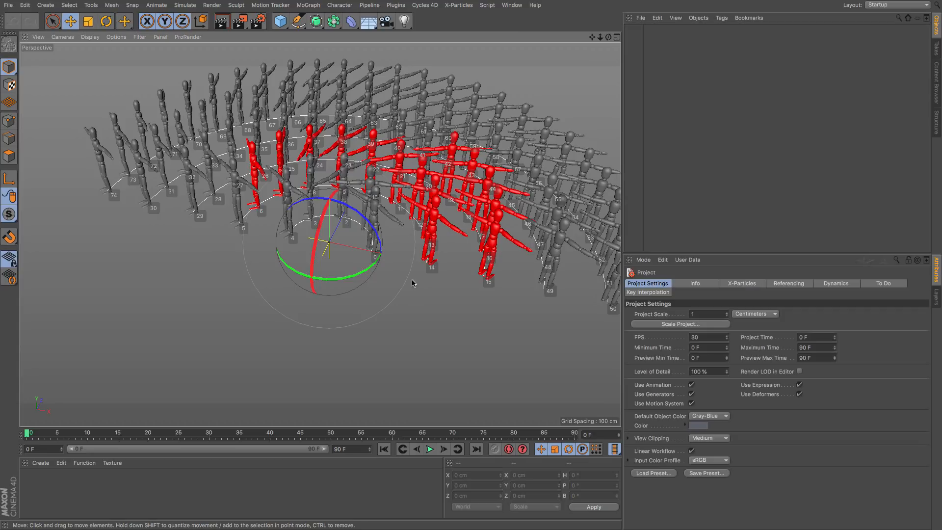
click(617, 38)
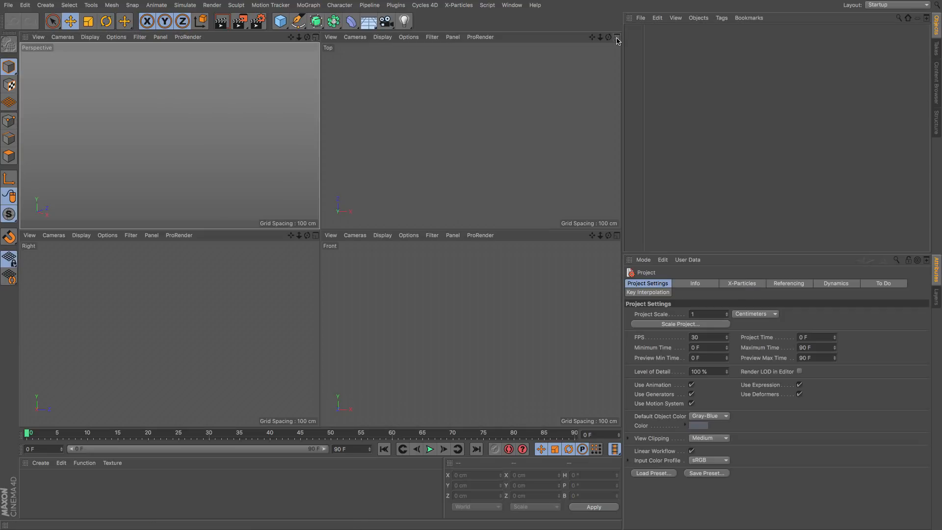
click(617, 38)
click(299, 24)
click(314, 38)
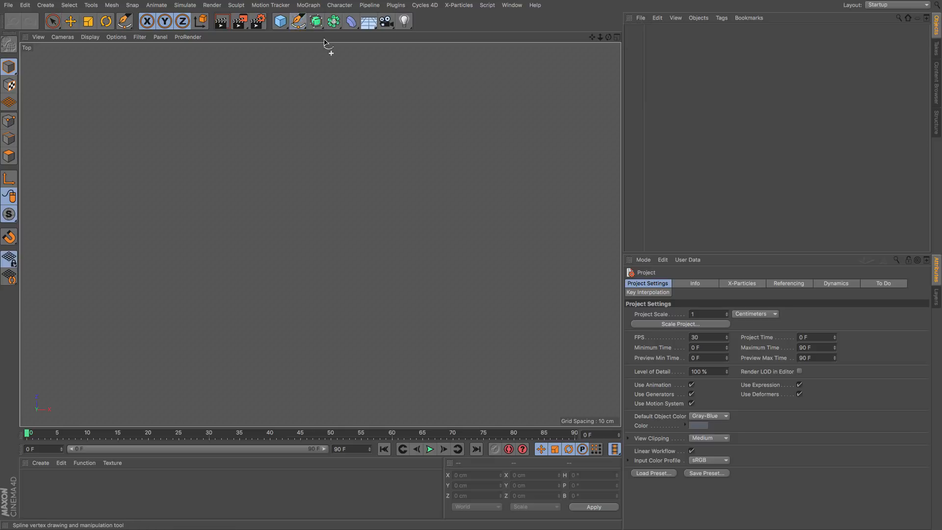
Draw a seven-point zigzag spline from the front to the back of the scene and return to the Perspective view.
click(434, 326)
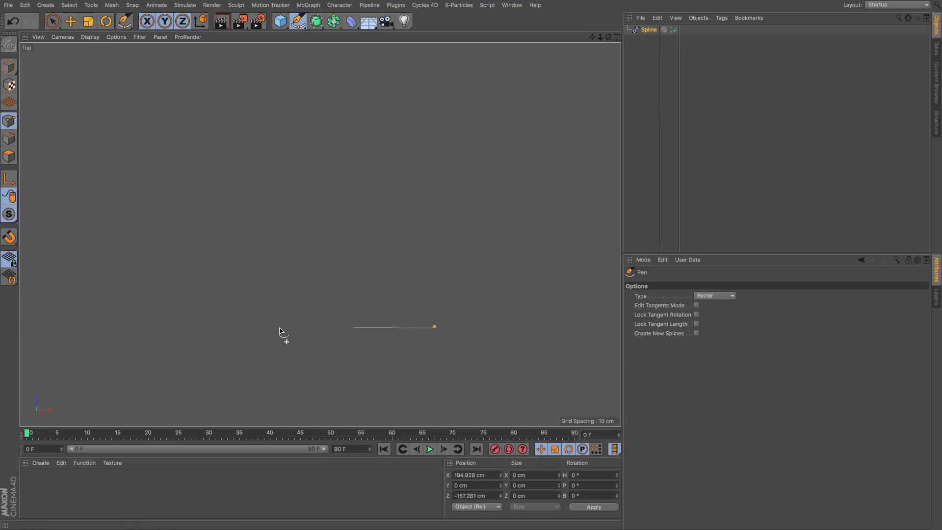
click(143, 331)
click(435, 252)
click(158, 216)
click(409, 161)
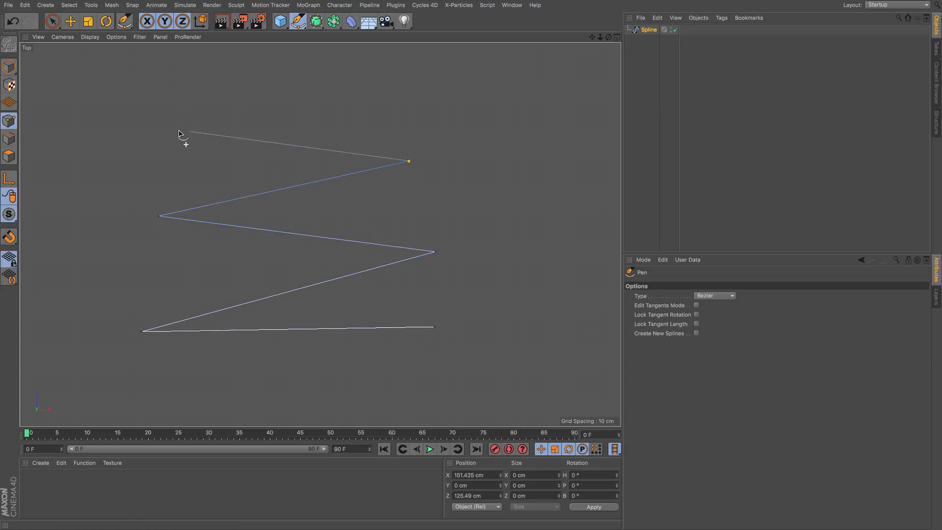
click(154, 129)
click(398, 74)
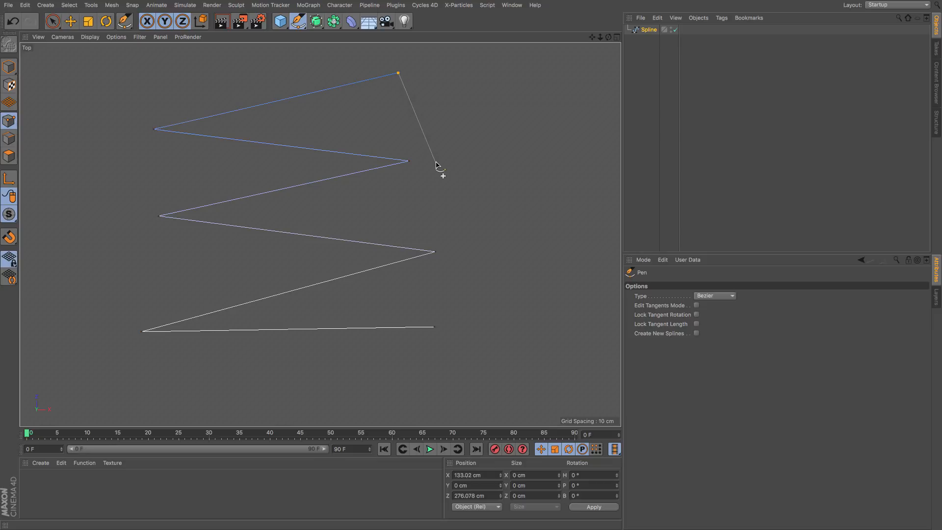
click(617, 37)
click(315, 37)
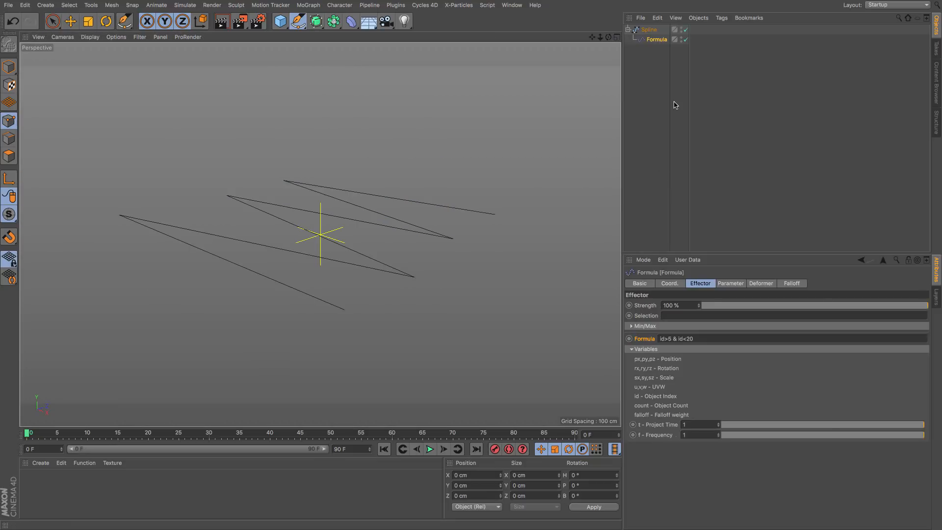
Undo the pasted Formula effector and copy the Cloner with its Figure from project Untitled 3 into Untitled 4.
key(super+z)
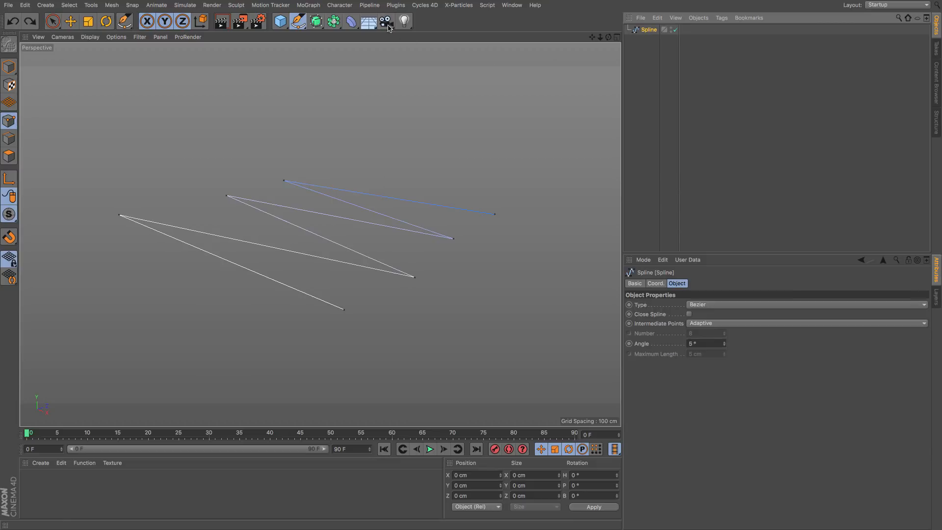
click(512, 5)
click(549, 270)
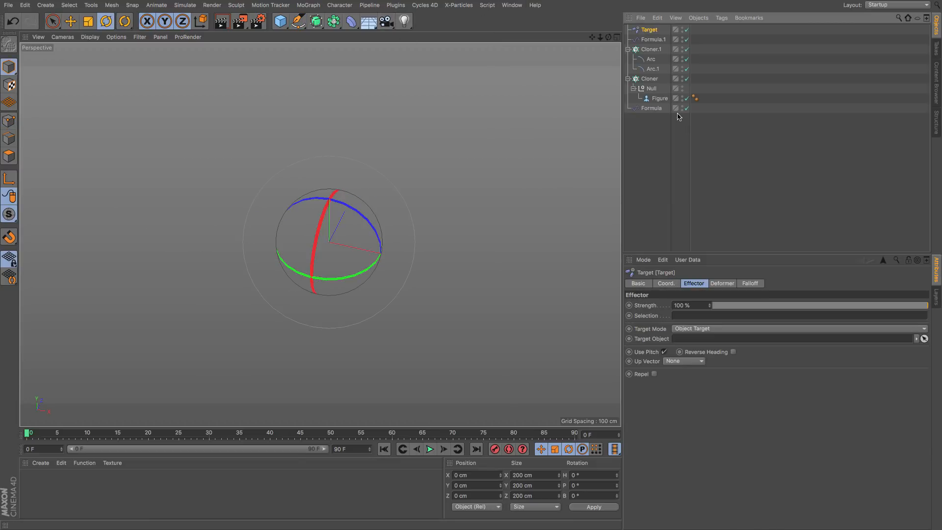
click(650, 79)
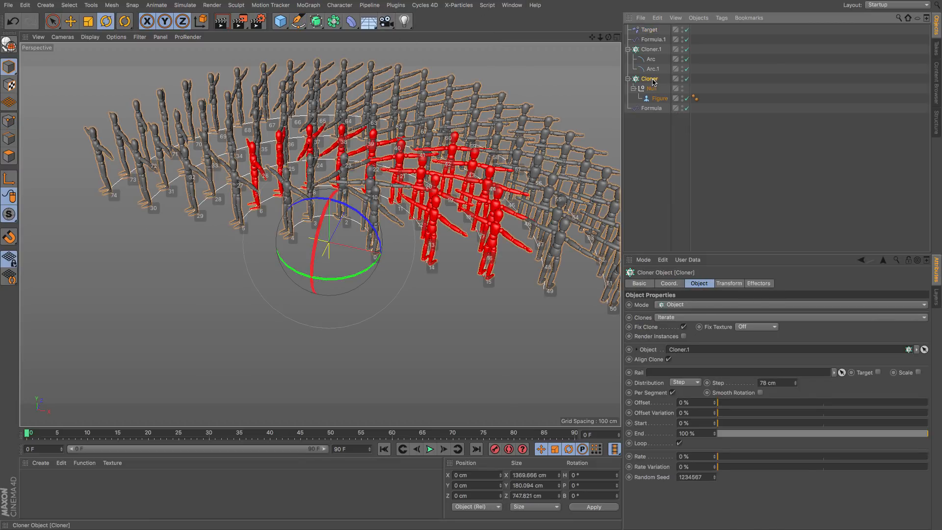
click(512, 5)
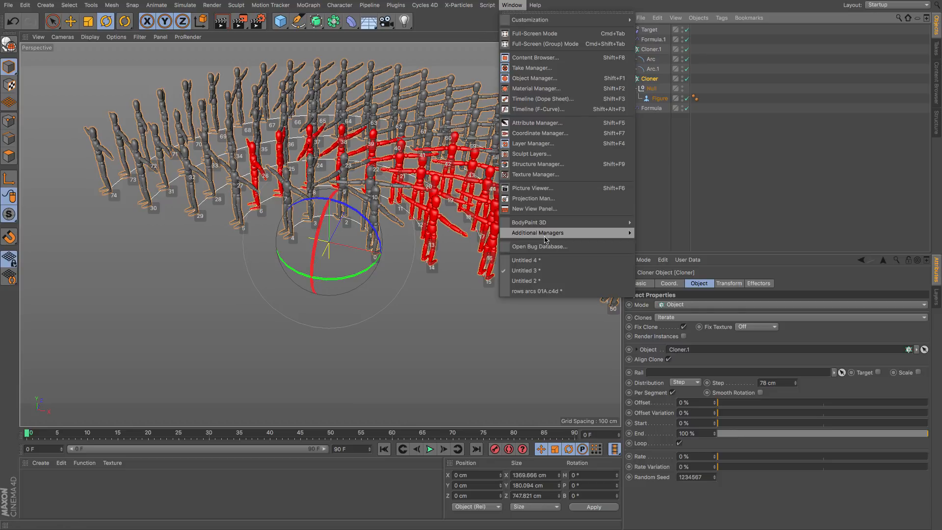
click(526, 260)
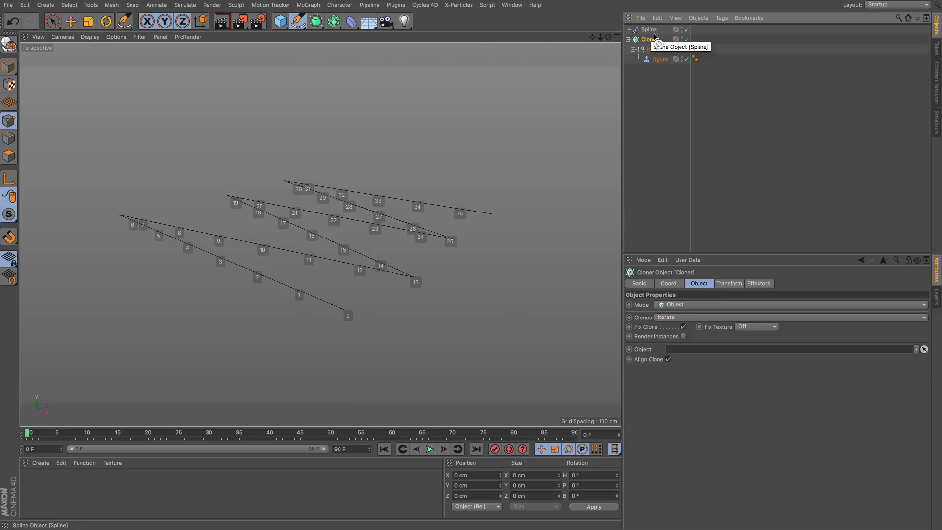
Assign the zigzag spline as the Cloner's Object so the figures are distributed along it.
mouse_move(656, 37)
mouse_down()
mouse_move(692, 362)
mouse_move(692, 349)
mouse_up()
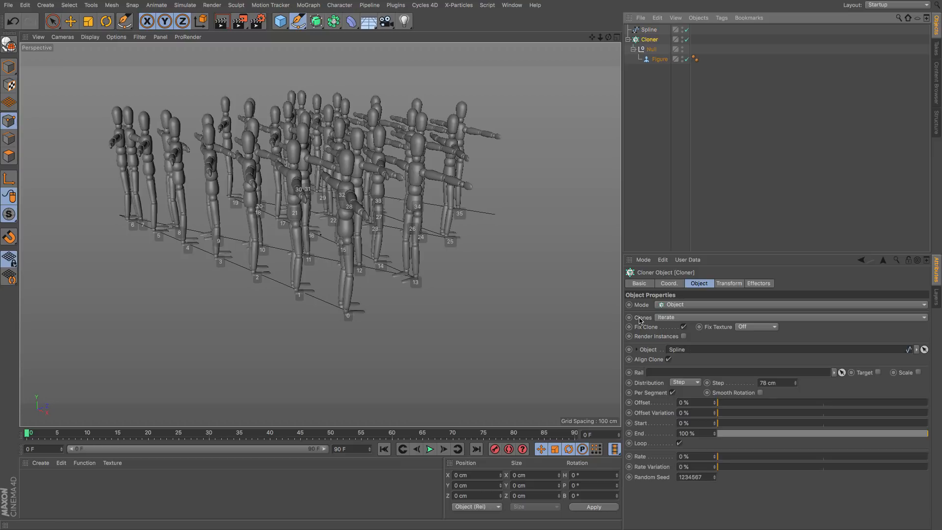
alt+right_drag(356, 300, 384, 299)
alt+middle_drag(384, 299, 439, 293)
alt+drag(439, 293, 424, 307)
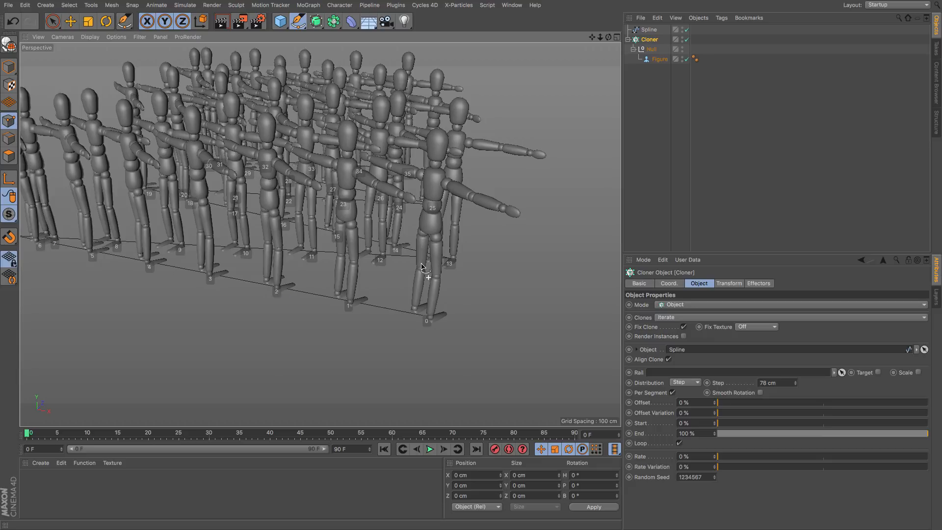
Disable the Cloner and use Line Cut to add a point midway along the zigzag spline's front return line.
click(686, 39)
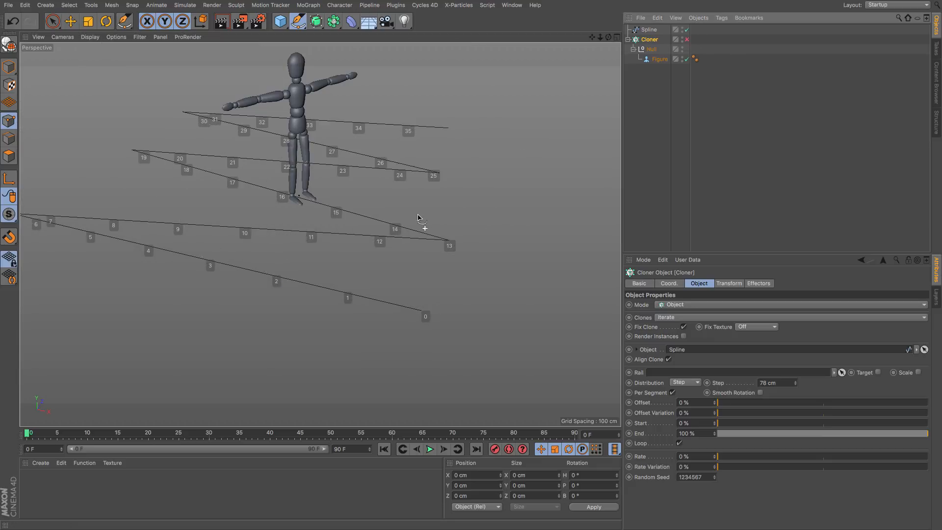
alt+drag(418, 218, 175, 244)
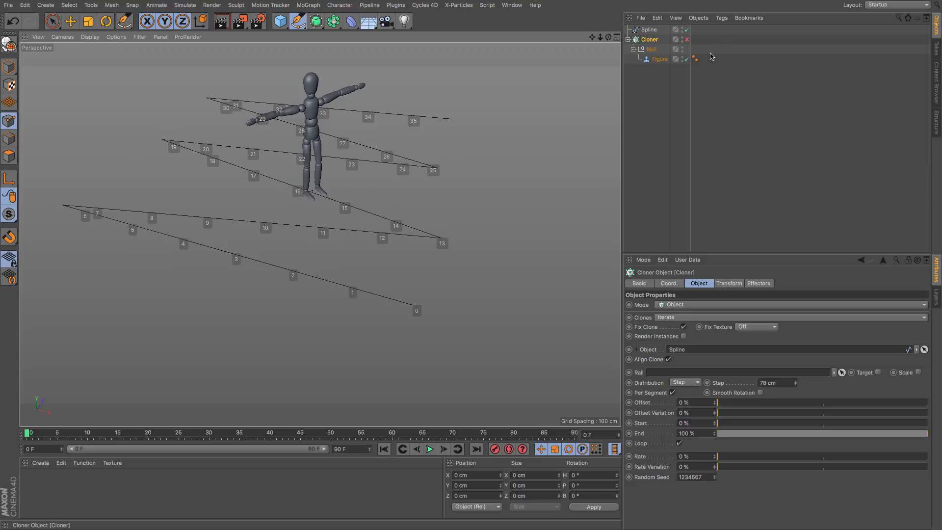
click(649, 29)
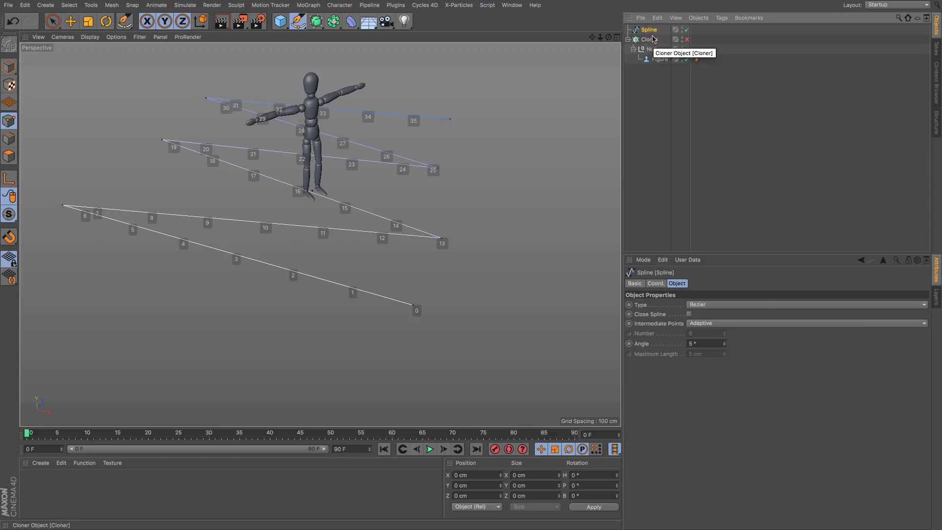
key(k)
key(k)
click(280, 207)
click(292, 244)
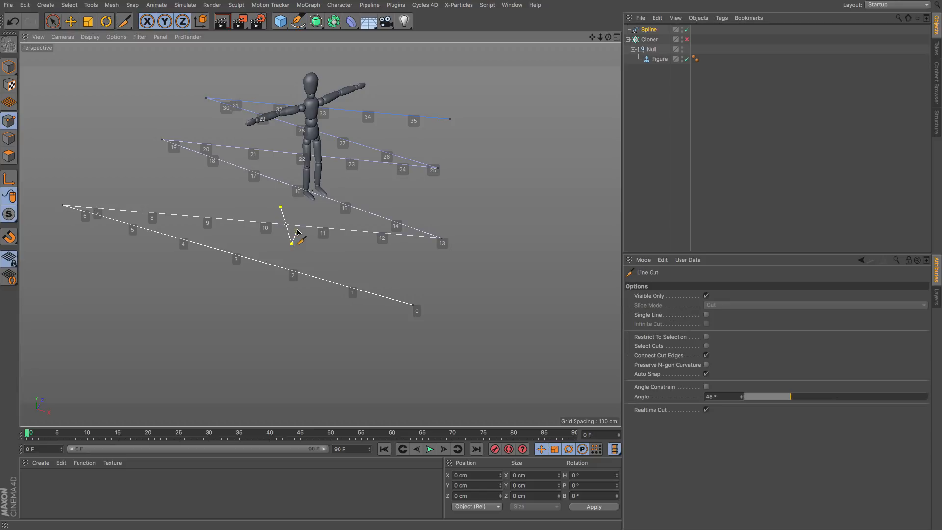
key(Escape)
Make two more Line Cuts across the middle of the zigzag's lines further back, including the second return line.
click(266, 196)
click(286, 172)
key(Escape)
click(284, 141)
click(295, 166)
key(Escape)
Apply Break Segment at the cut points on both return lines to separate the zigzag spline into rows.
click(53, 22)
click(291, 155)
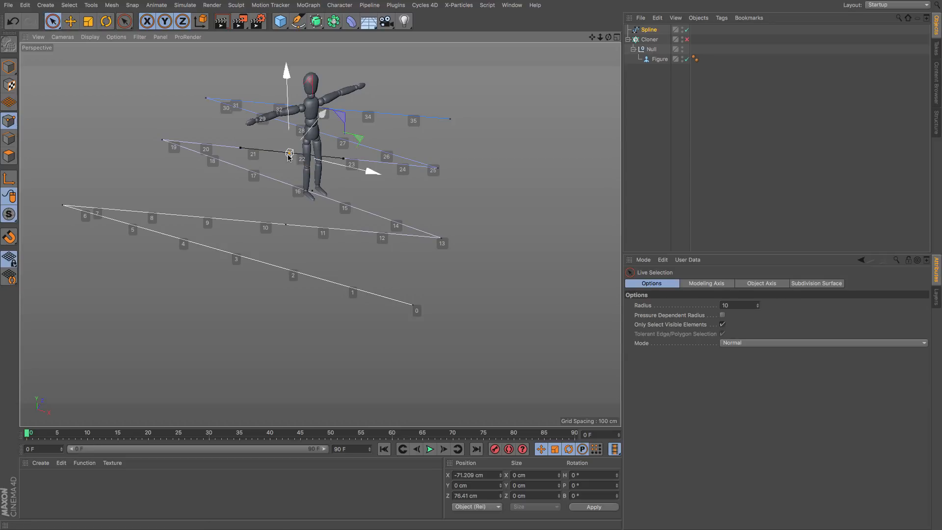
right_click(482, 159)
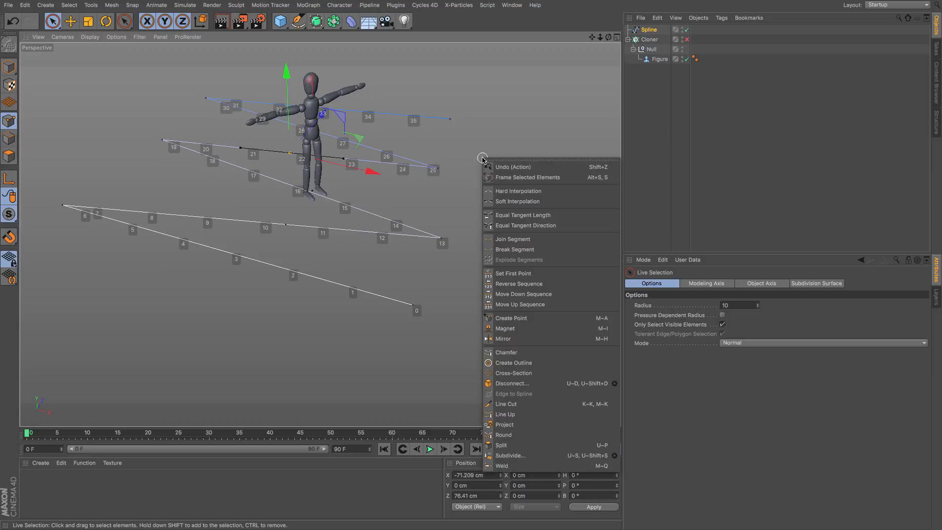
click(514, 249)
click(286, 226)
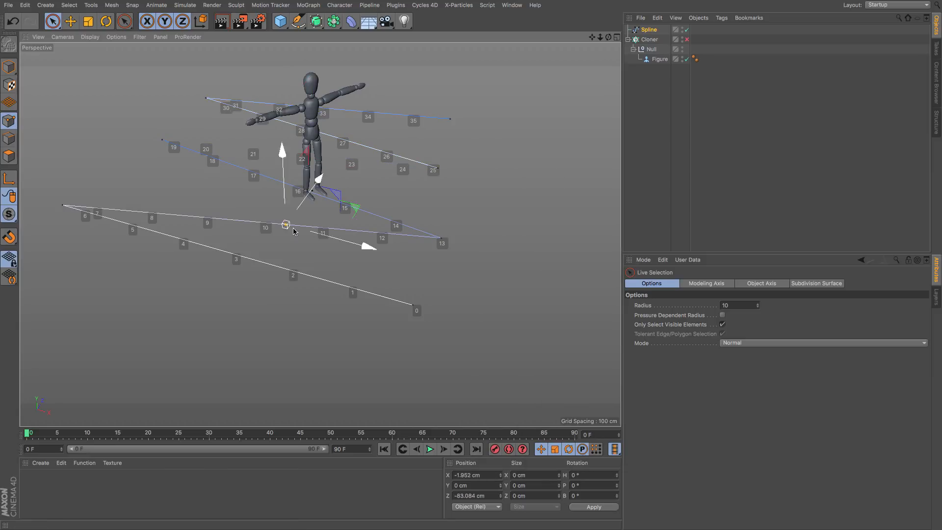
right_click(419, 208)
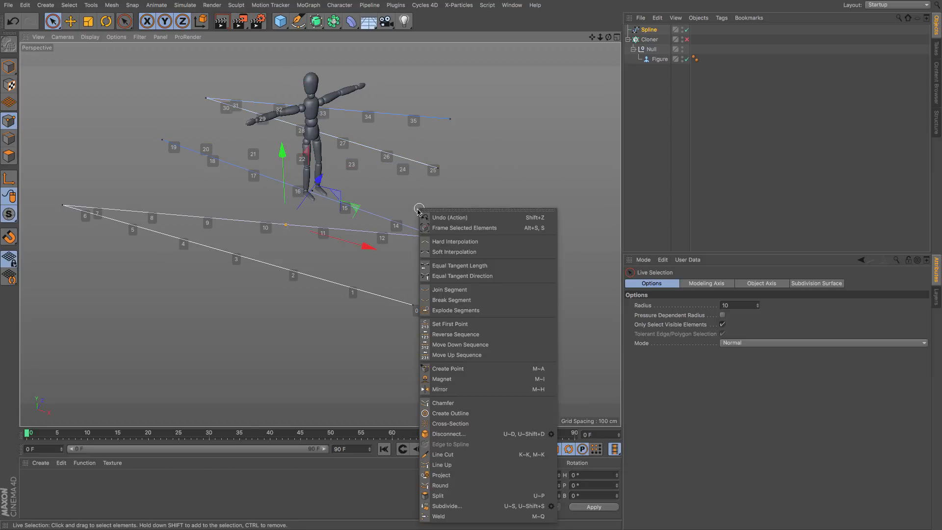
click(449, 300)
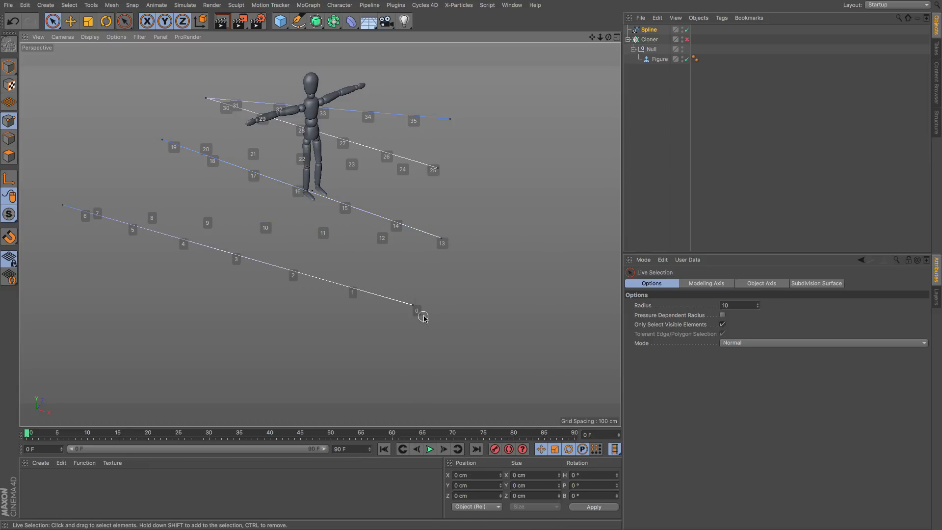
Re-enable the Cloner and inspect the figures' numbering and orientation along the separated rows.
click(686, 40)
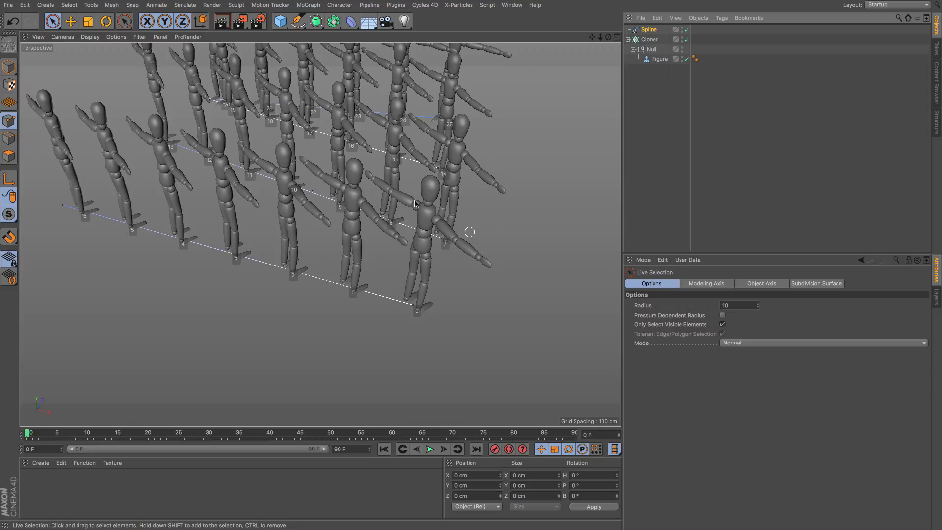
alt+drag(400, 162, 418, 158)
alt+right_drag(419, 158, 358, 165)
alt+middle_drag(358, 164, 311, 239)
alt+drag(394, 191, 388, 230)
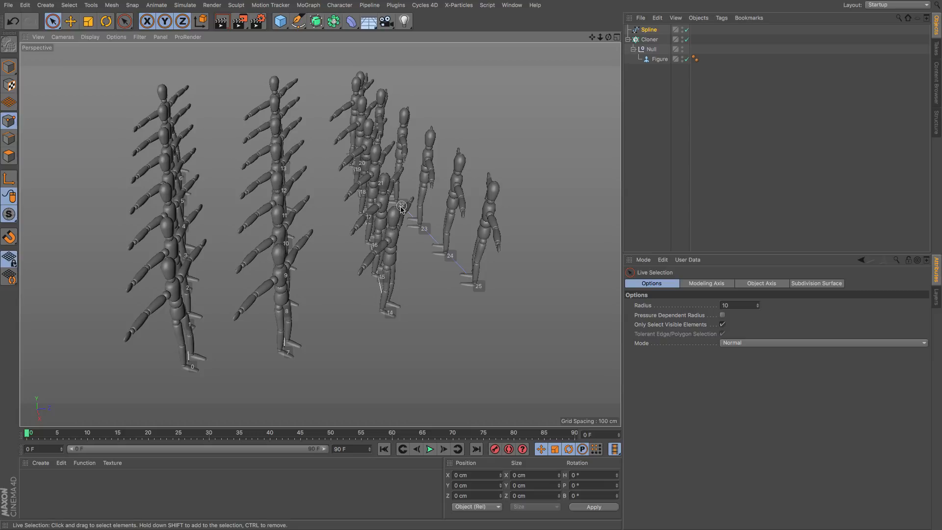
alt+drag(388, 203, 439, 208)
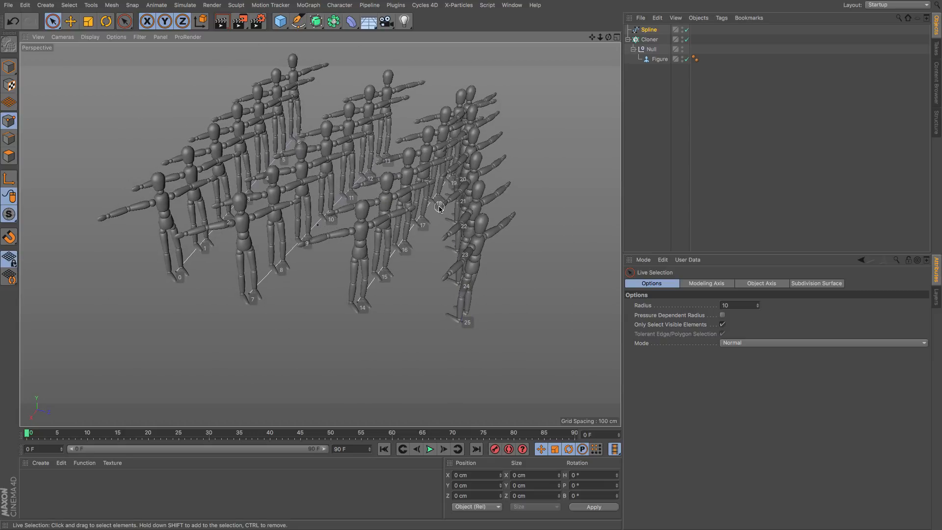